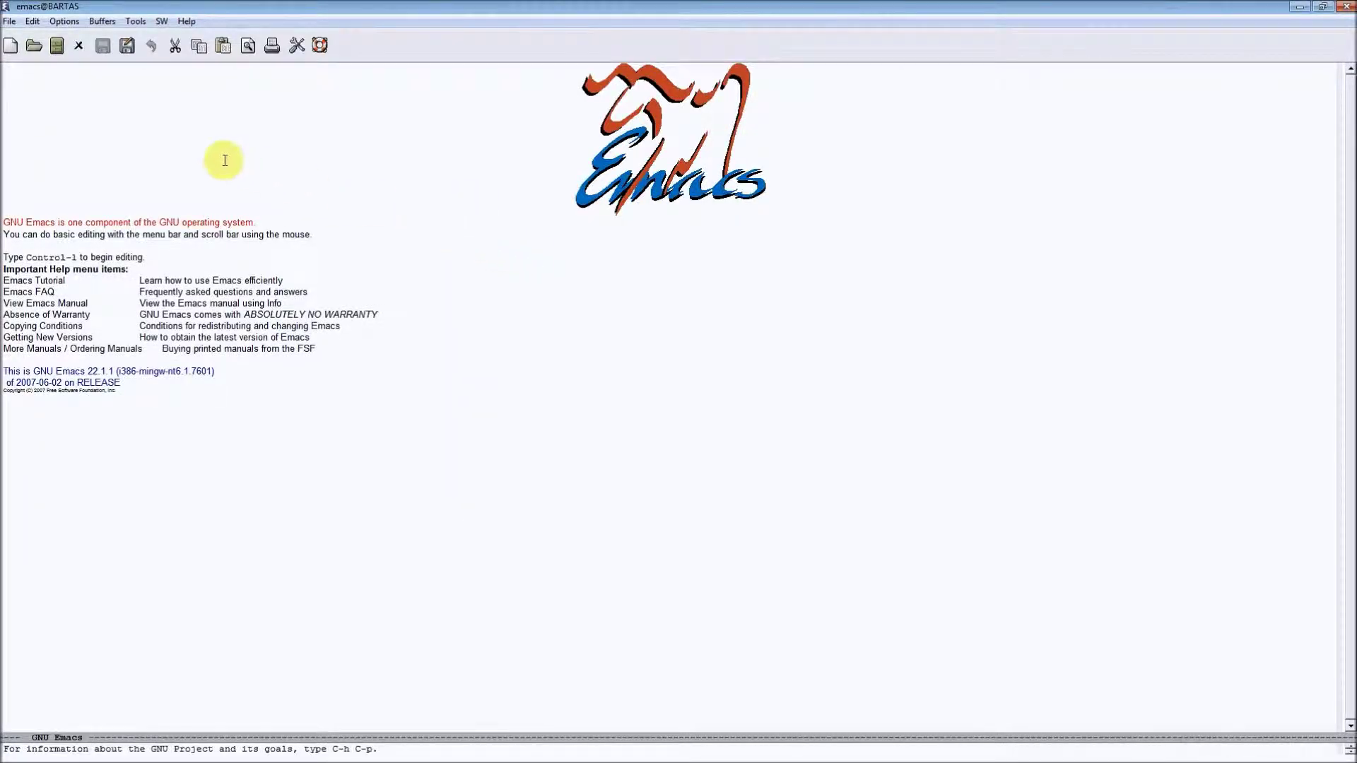
Open the sw_core gis_aliases file in c:/Smallworld/420/product from the SW > Alias Files menu.
click(162, 22)
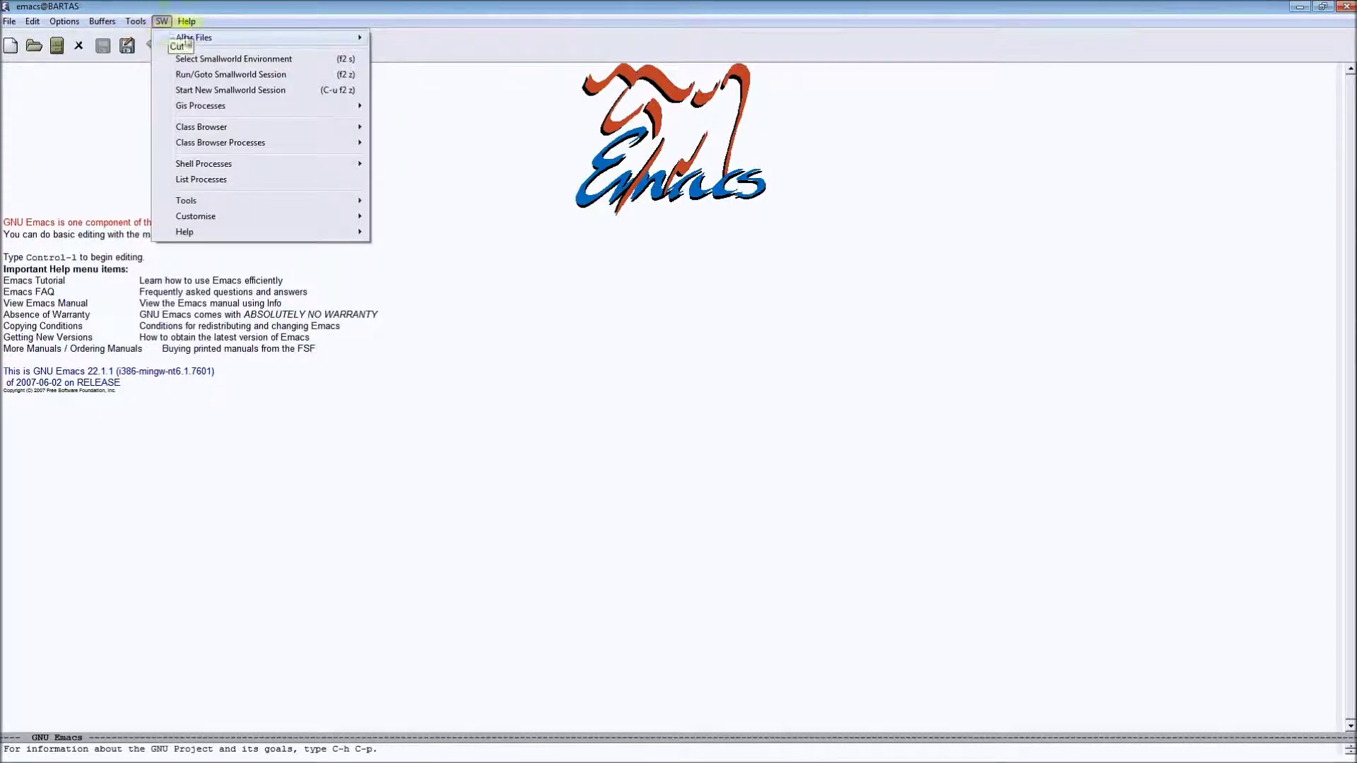
mouse_move(229, 37)
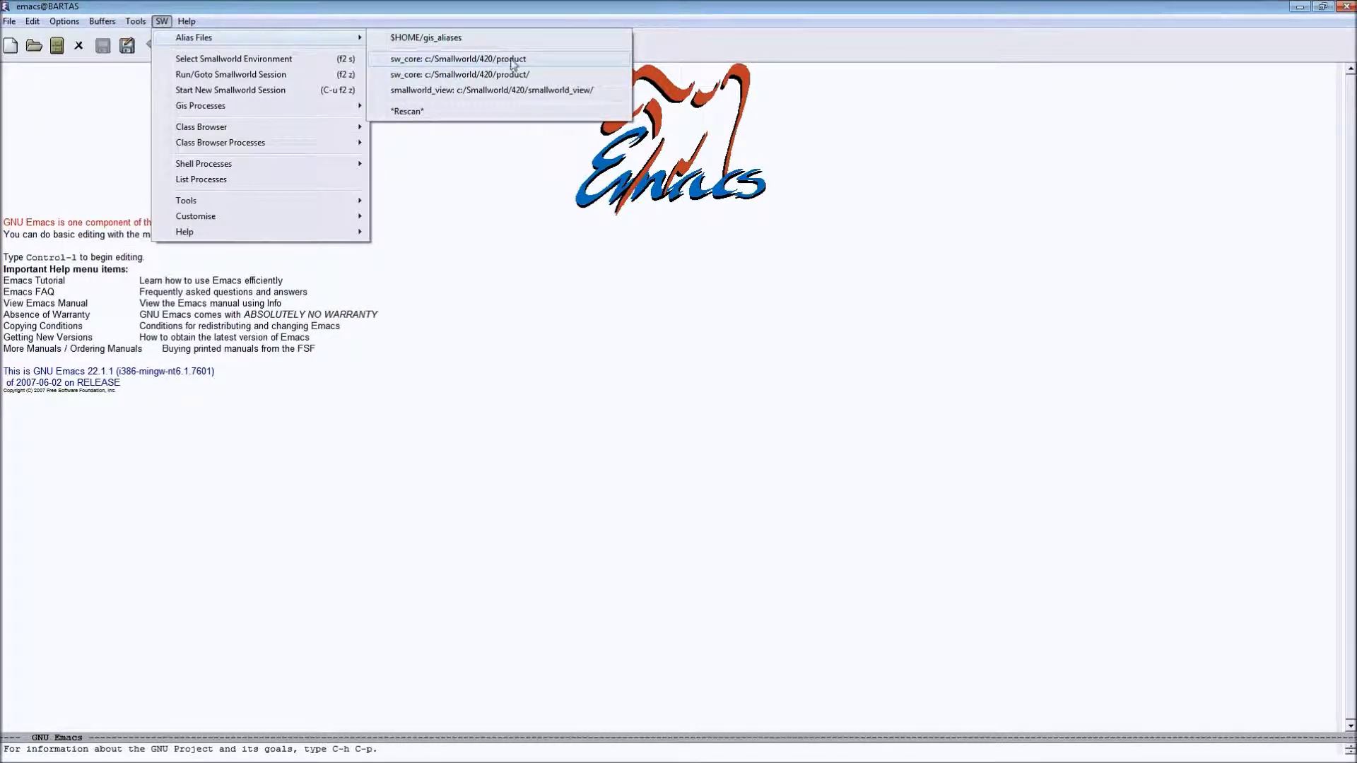
click(501, 61)
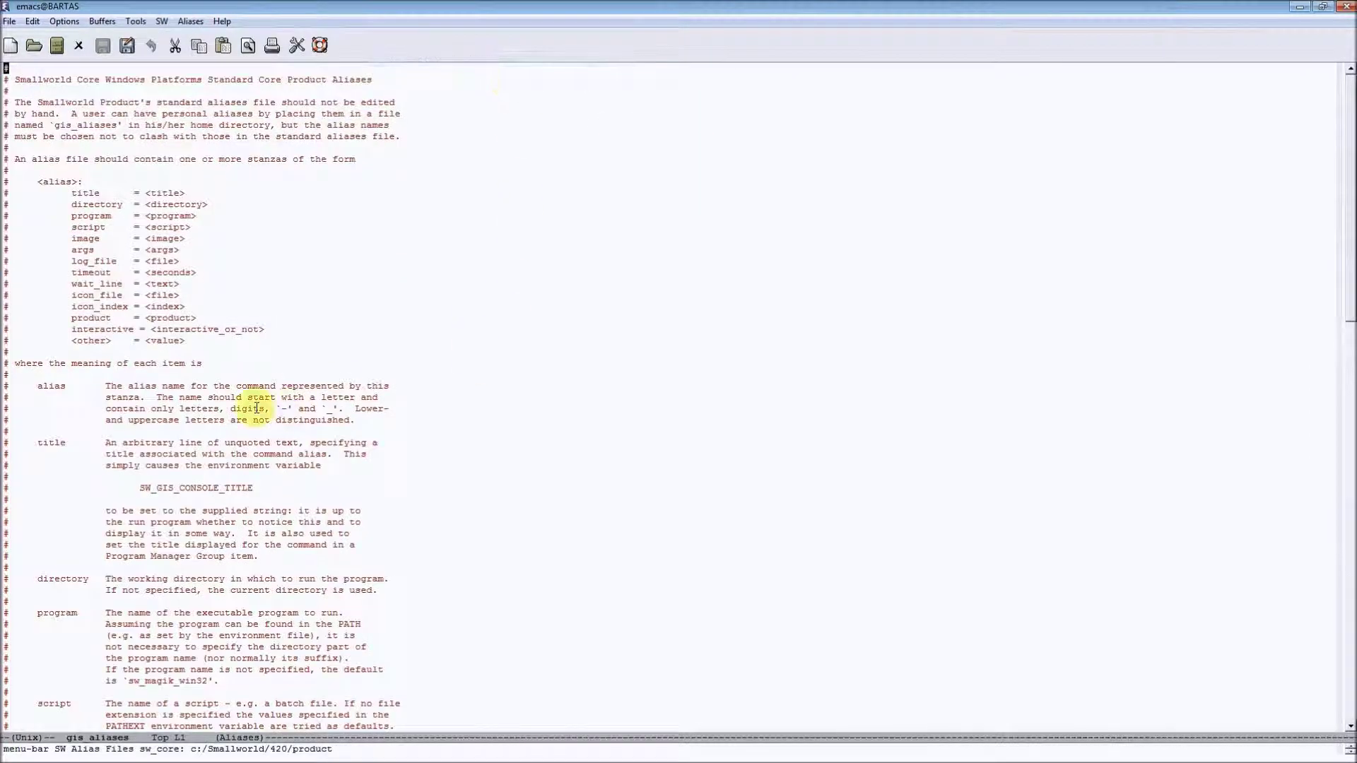
Put the cursor inside the swaf alias stanza of gis_aliases and bring up the Aliases menu.
scroll(339, 400, down, 15)
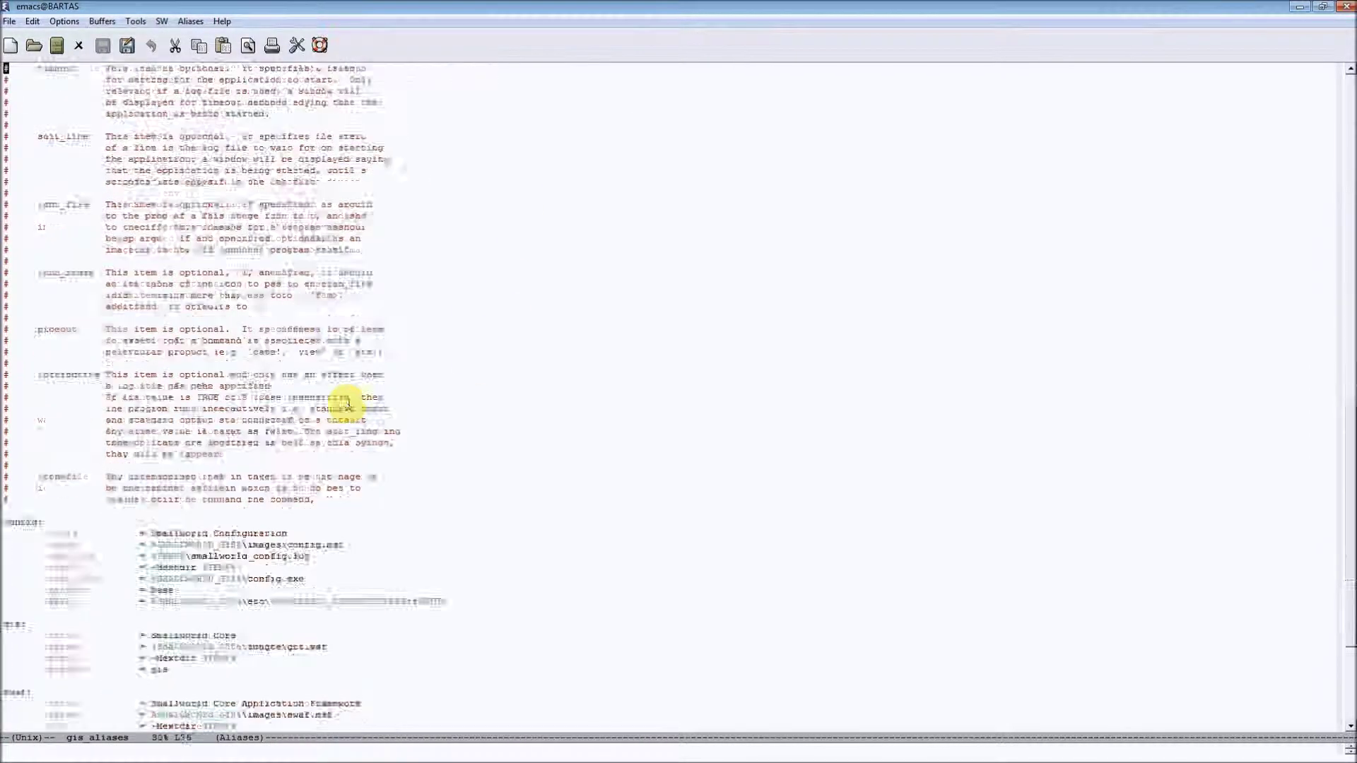
scroll(348, 403, down, 10)
scroll(348, 402, up, 5)
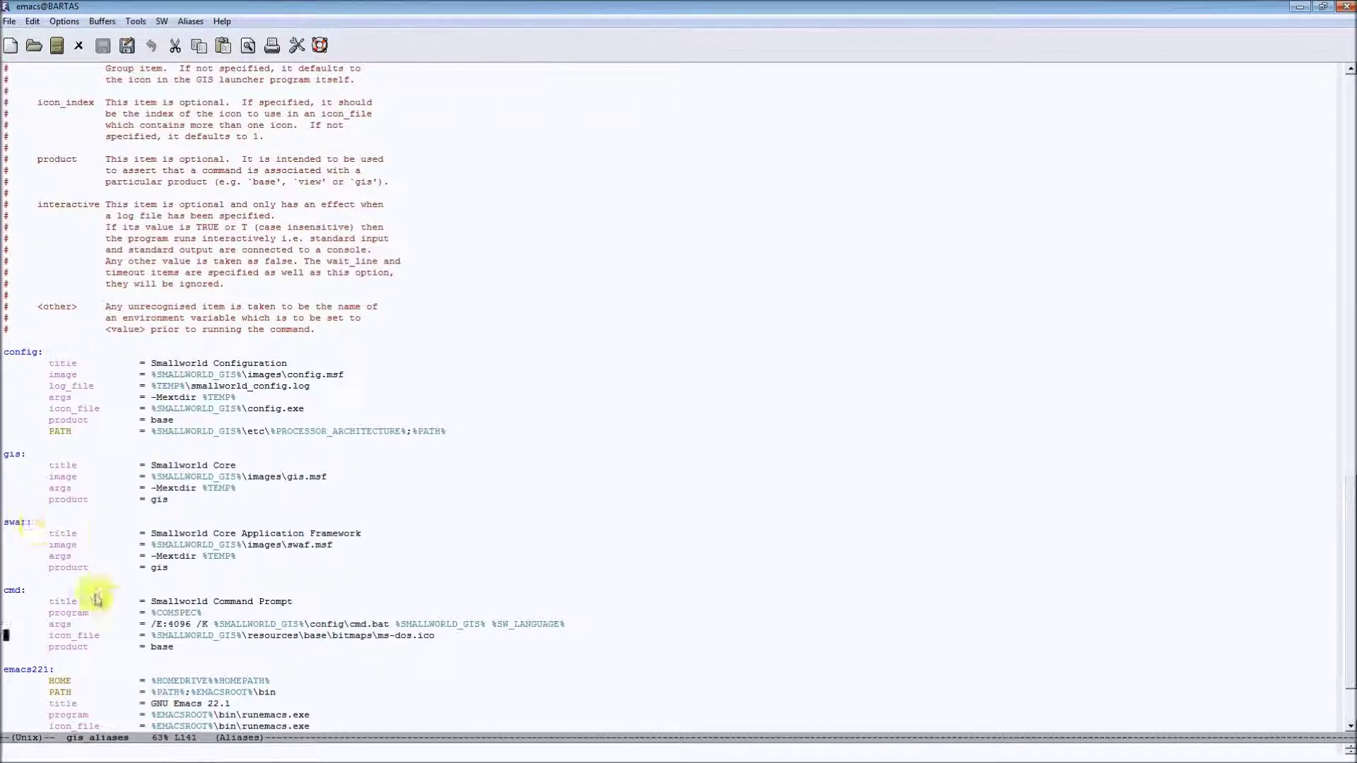
click(40, 535)
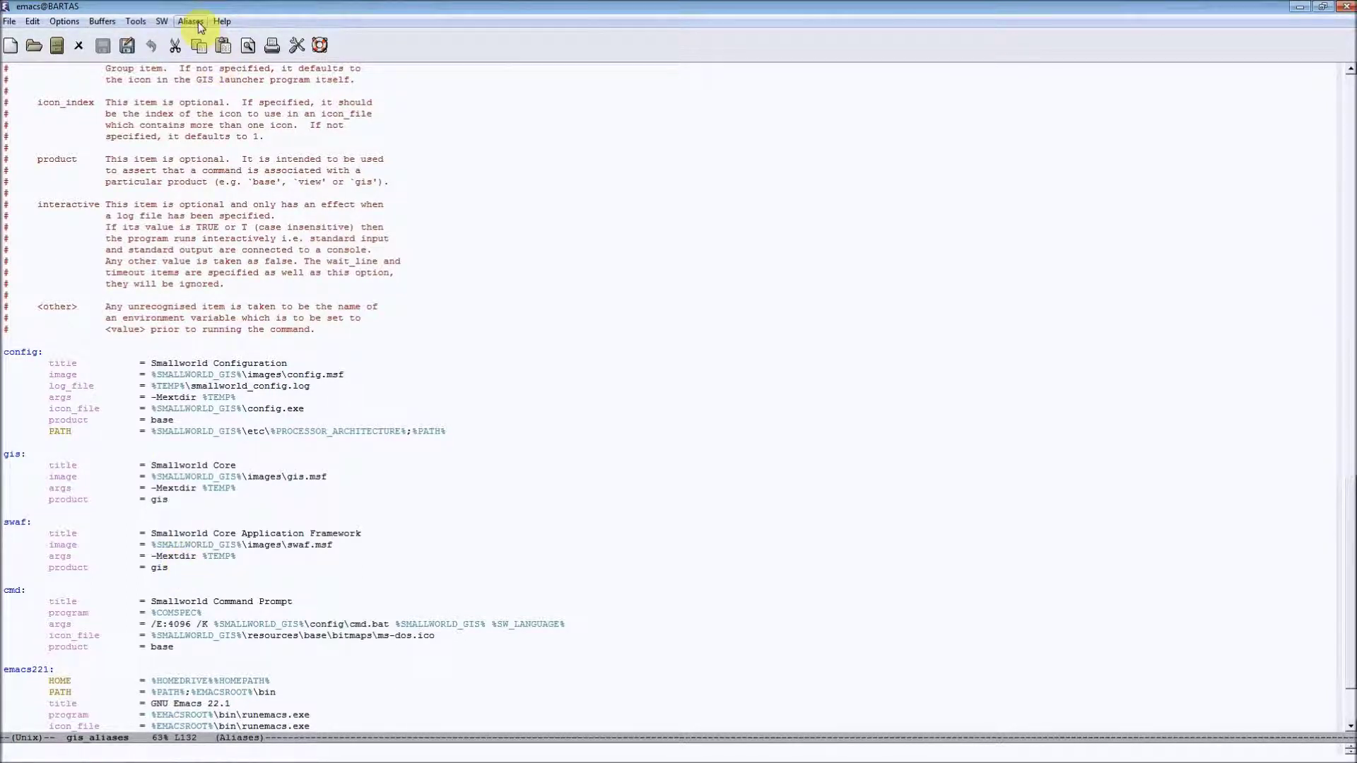
click(15, 545)
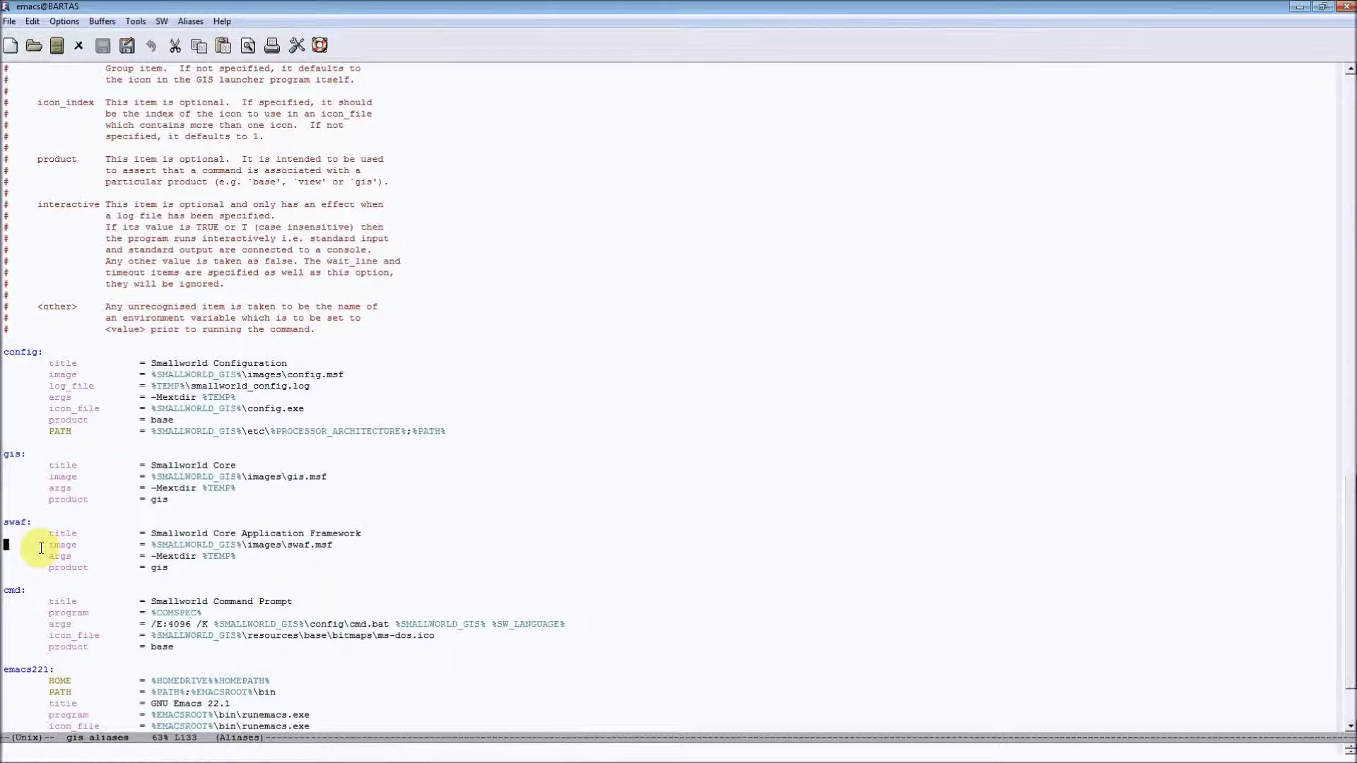
click(192, 24)
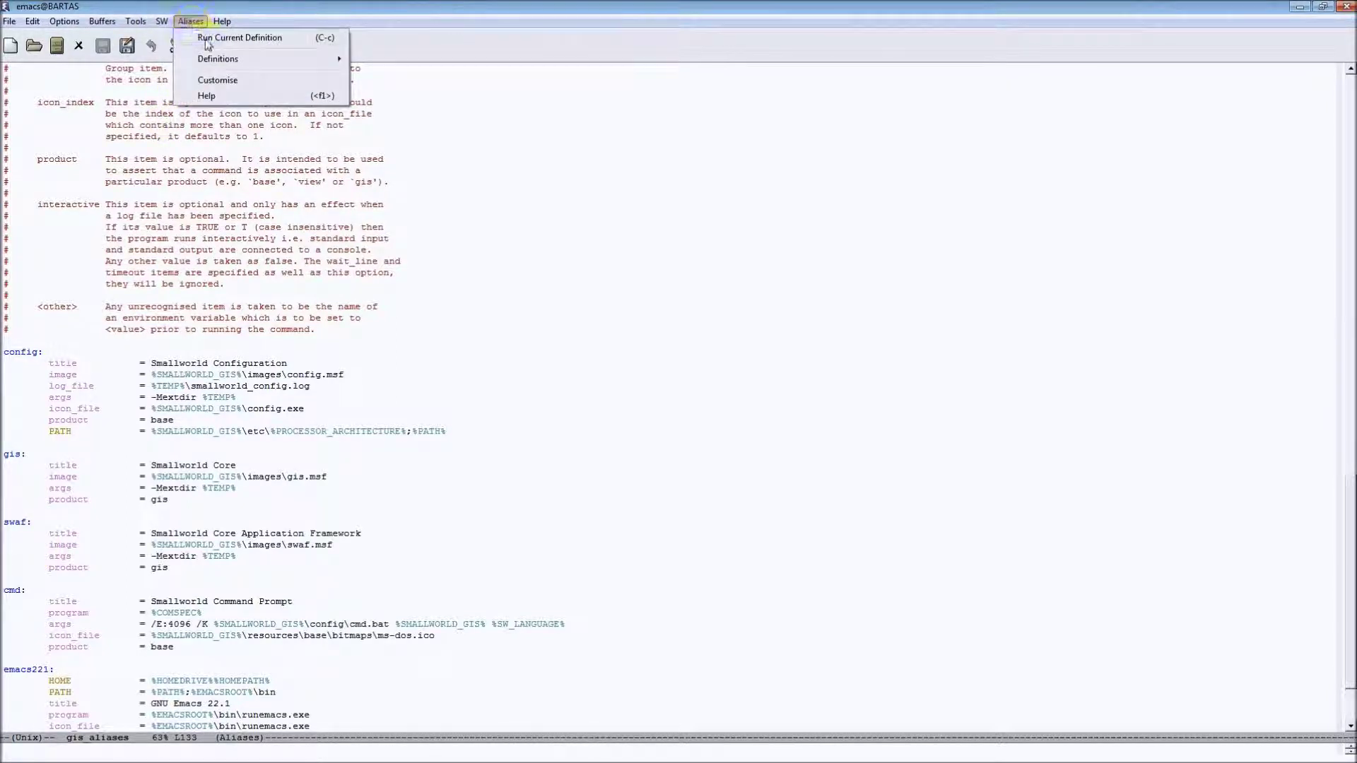
Run the swaf alias, then highlight the swaf, gis_aliases and environment file arguments in its Command line.
click(295, 44)
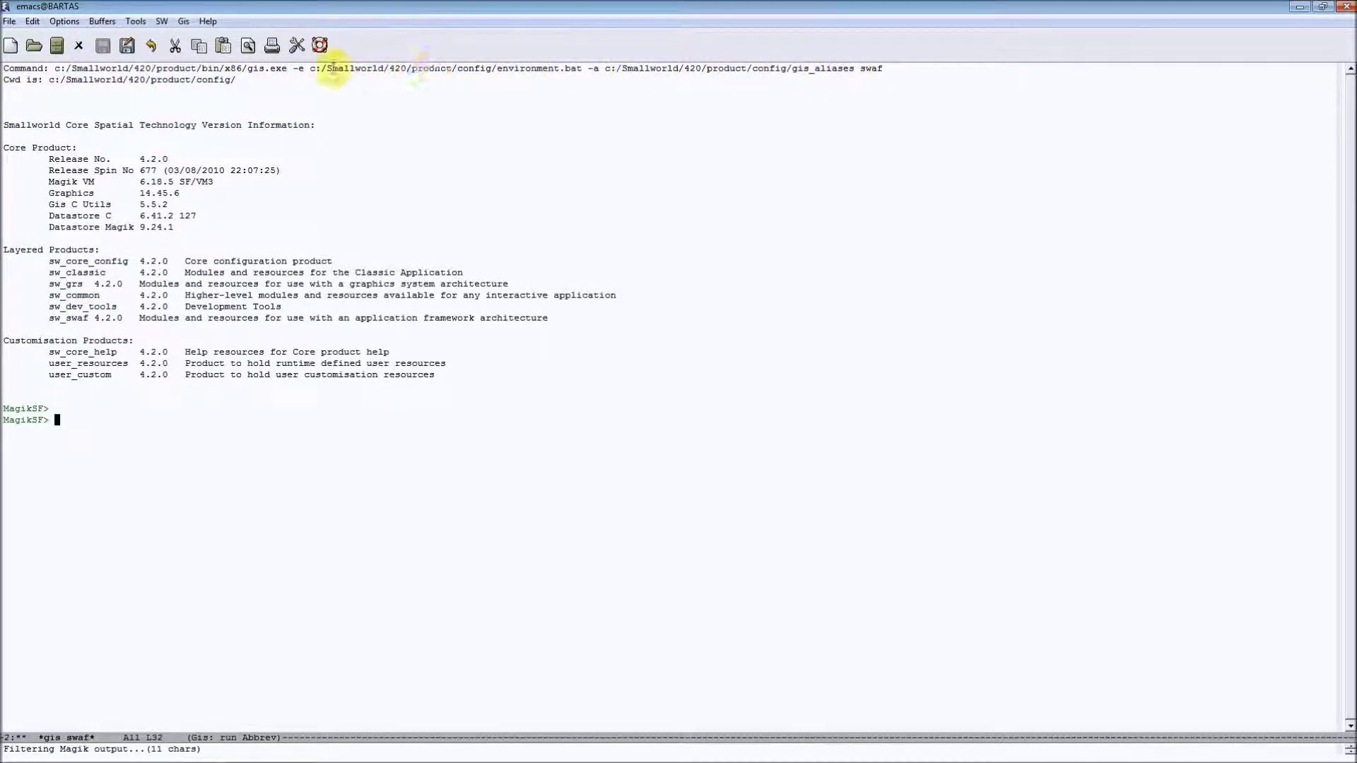
double_click(873, 68)
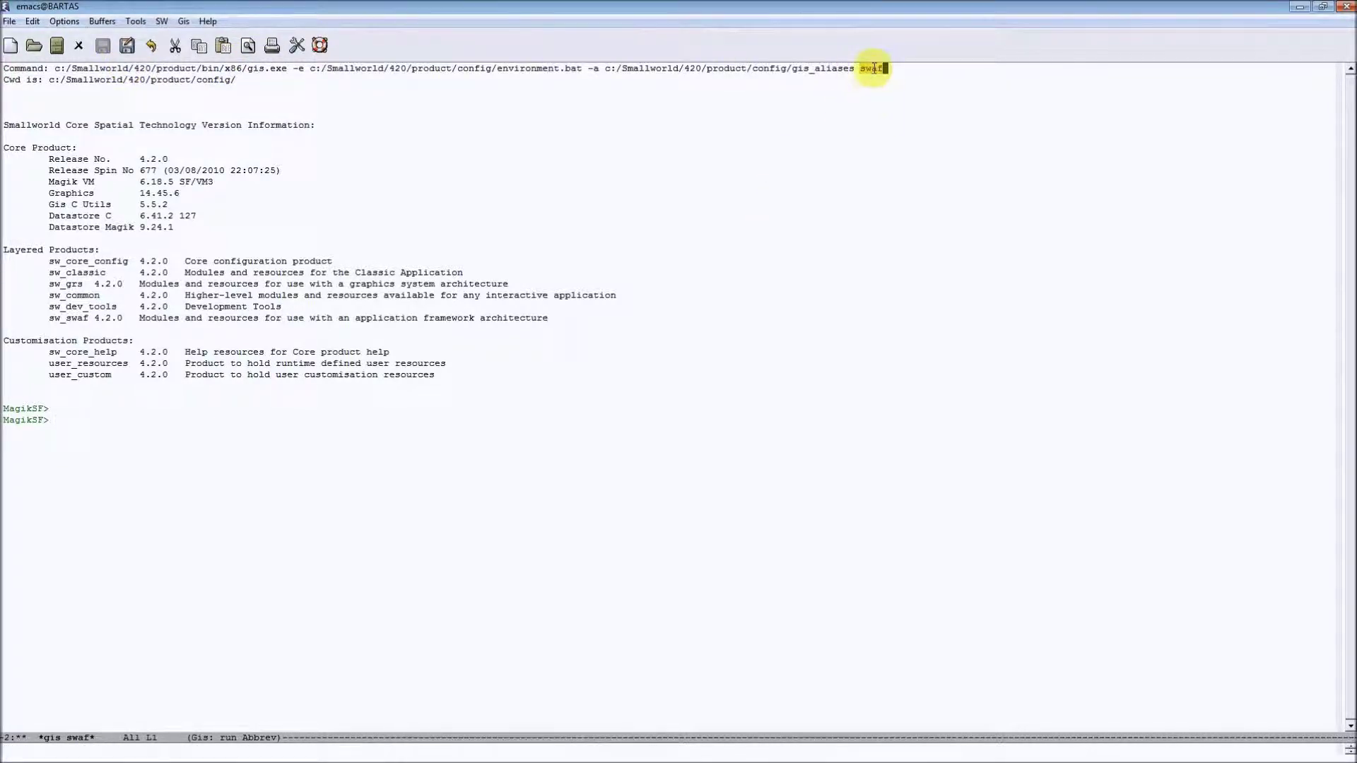
drag(848, 68, 588, 69)
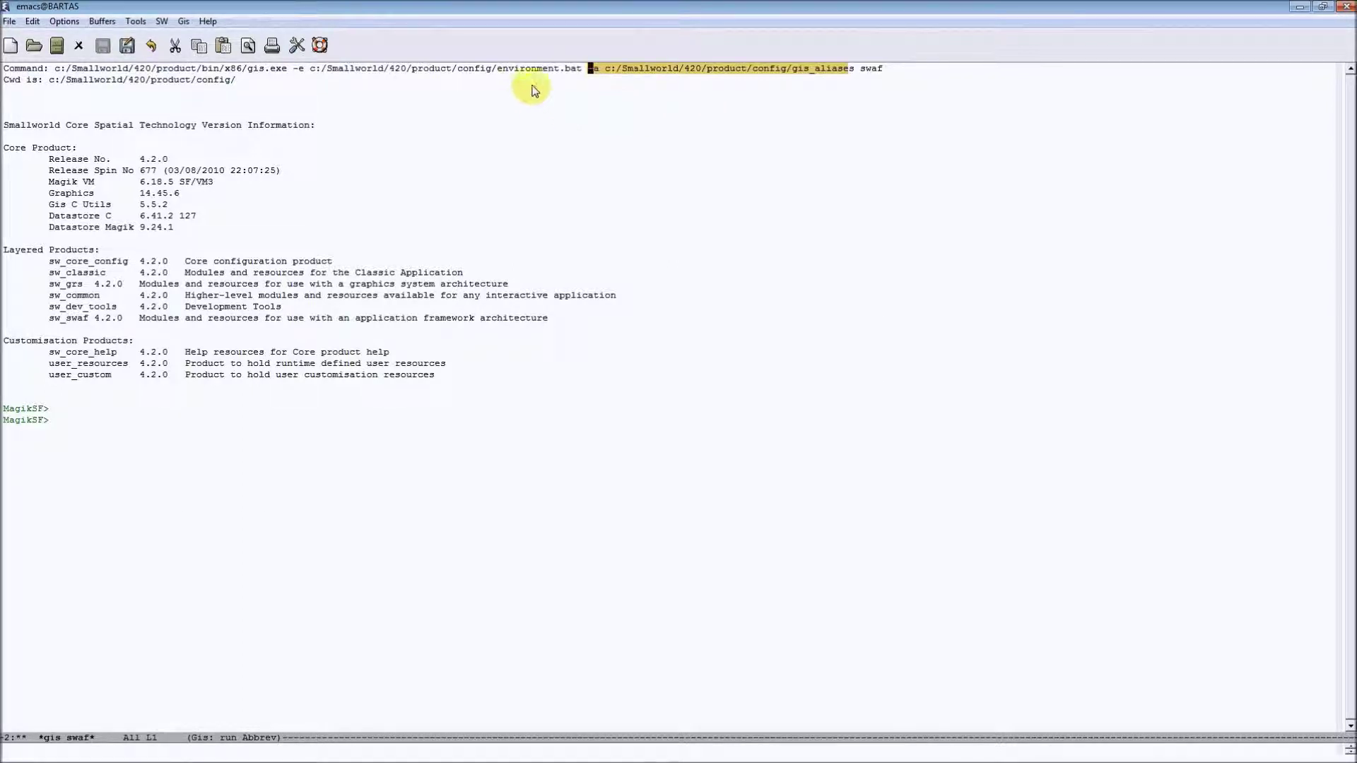
drag(577, 68, 293, 69)
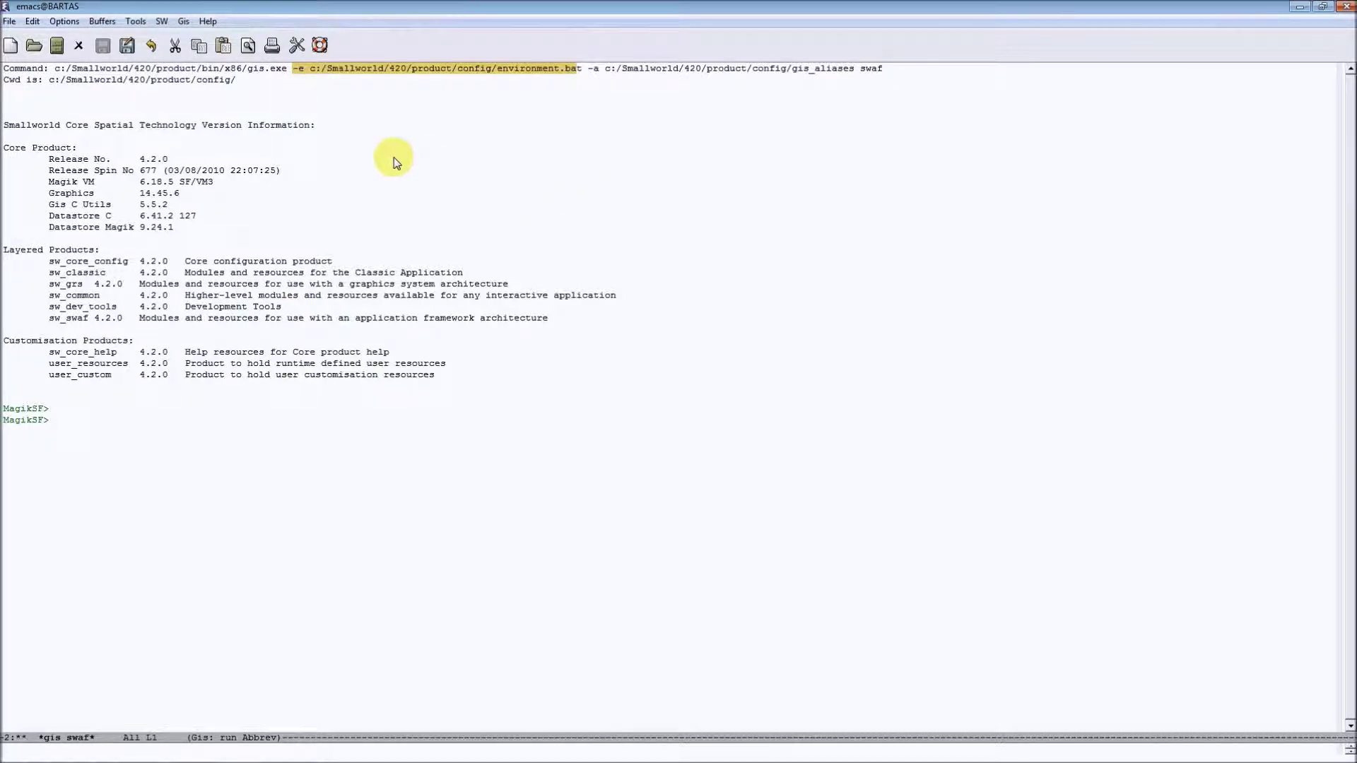
click(287, 69)
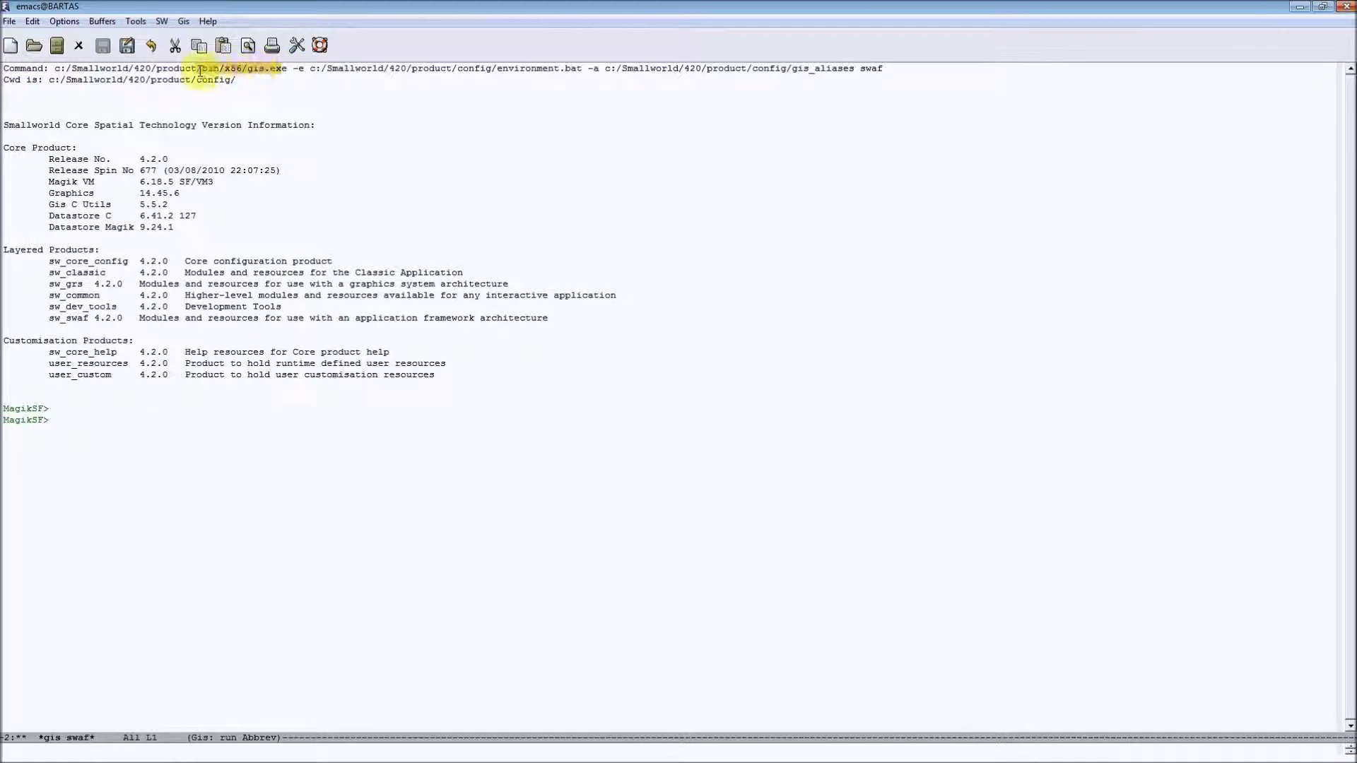
Highlight the gis.exe executable path and the Cwd path c:/Smallworld/420/product/config/.
right_click(126, 80)
right_click(57, 69)
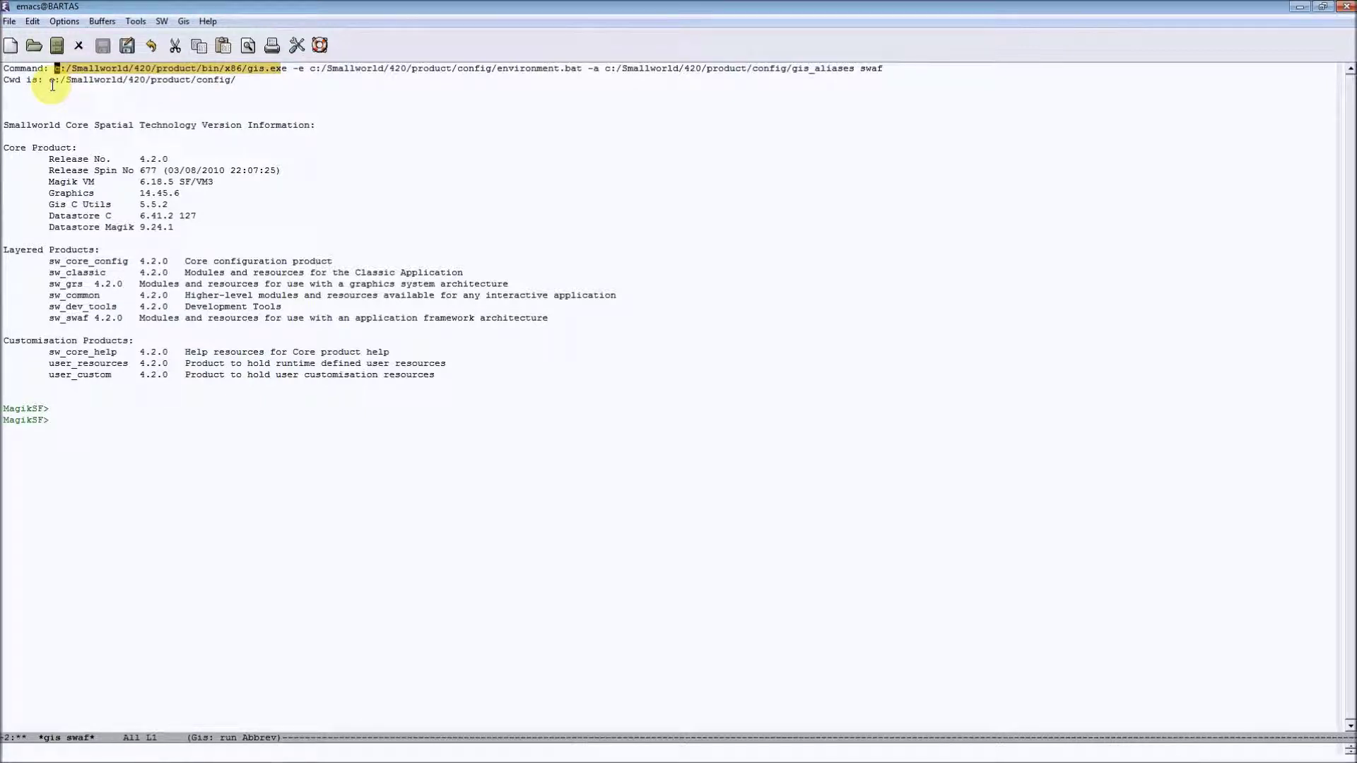
click(243, 83)
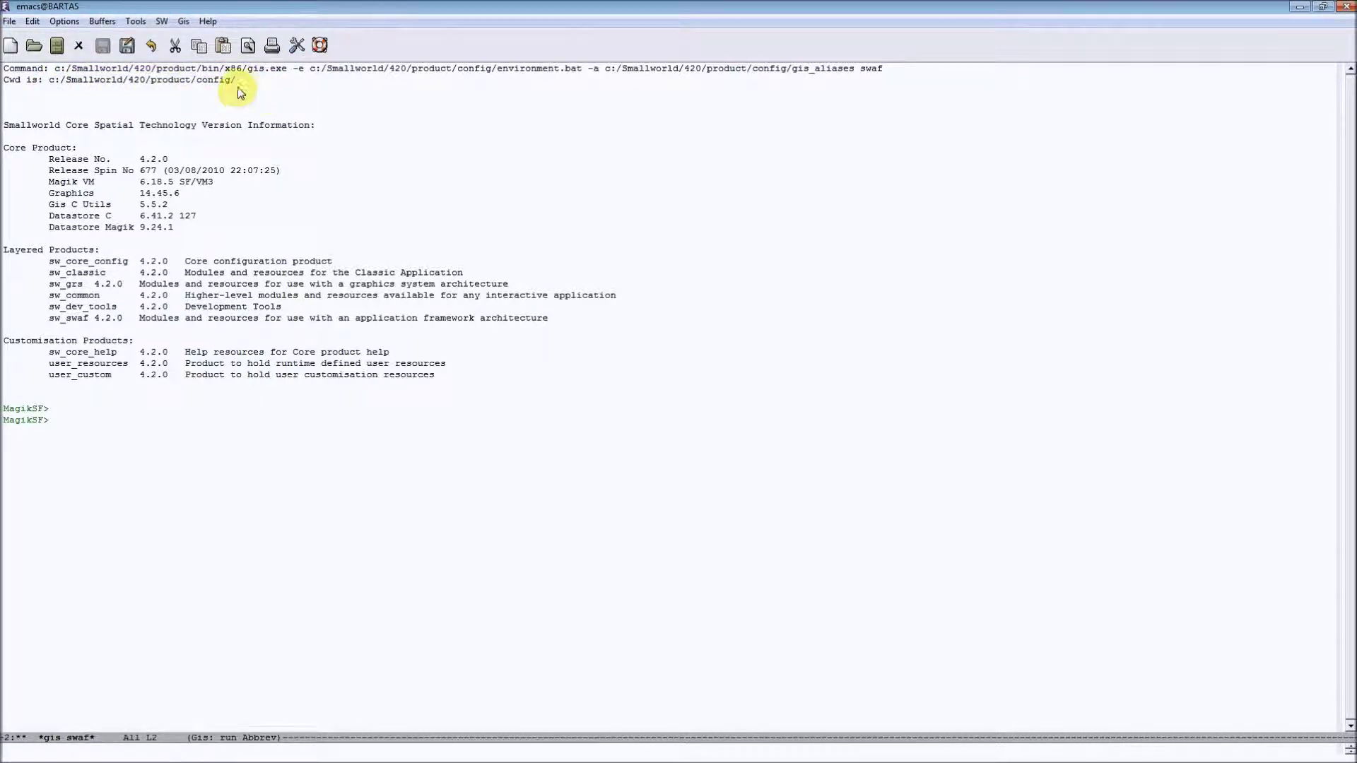
drag(238, 80, 51, 79)
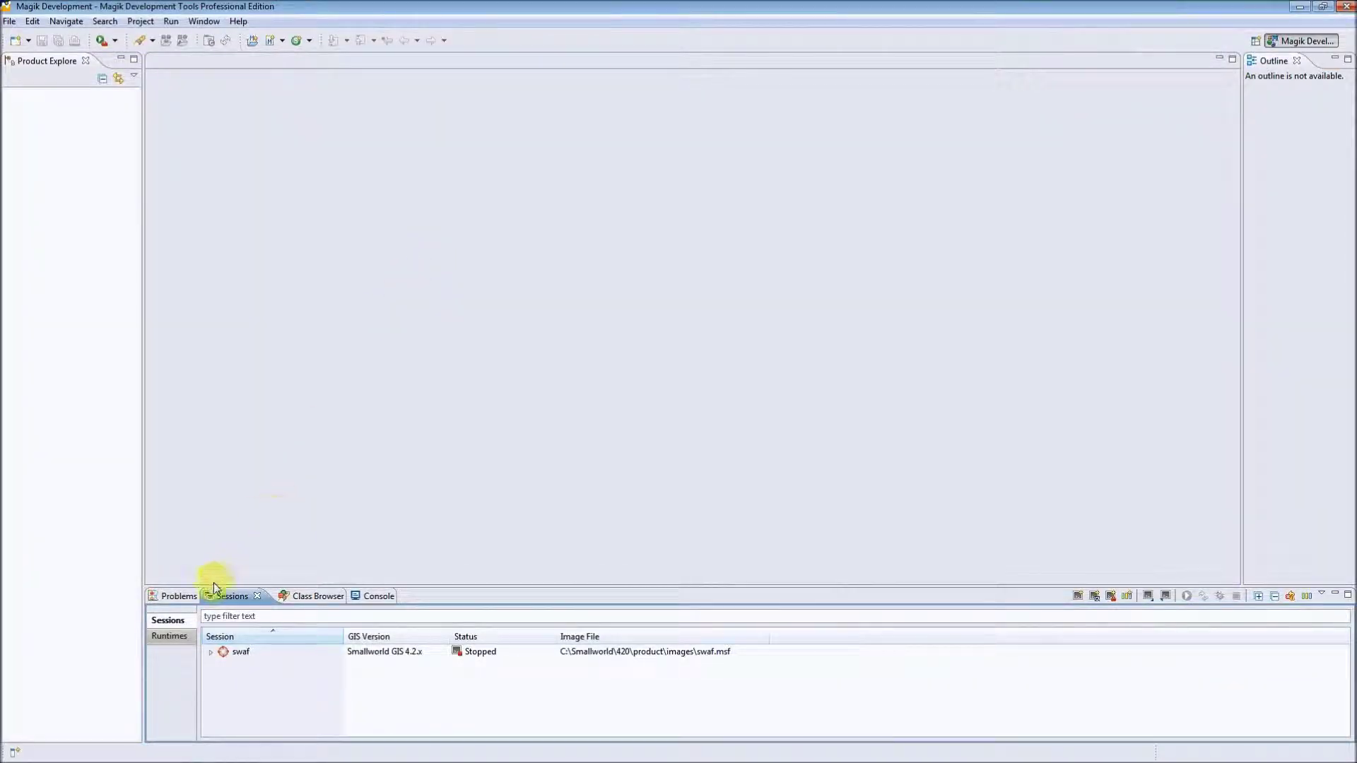
Start a New Session Link from the Sessions view with session type Smallworld GIS 4.2.x and the CST 4.2 runtime.
right_click(245, 685)
mouse_move(315, 506)
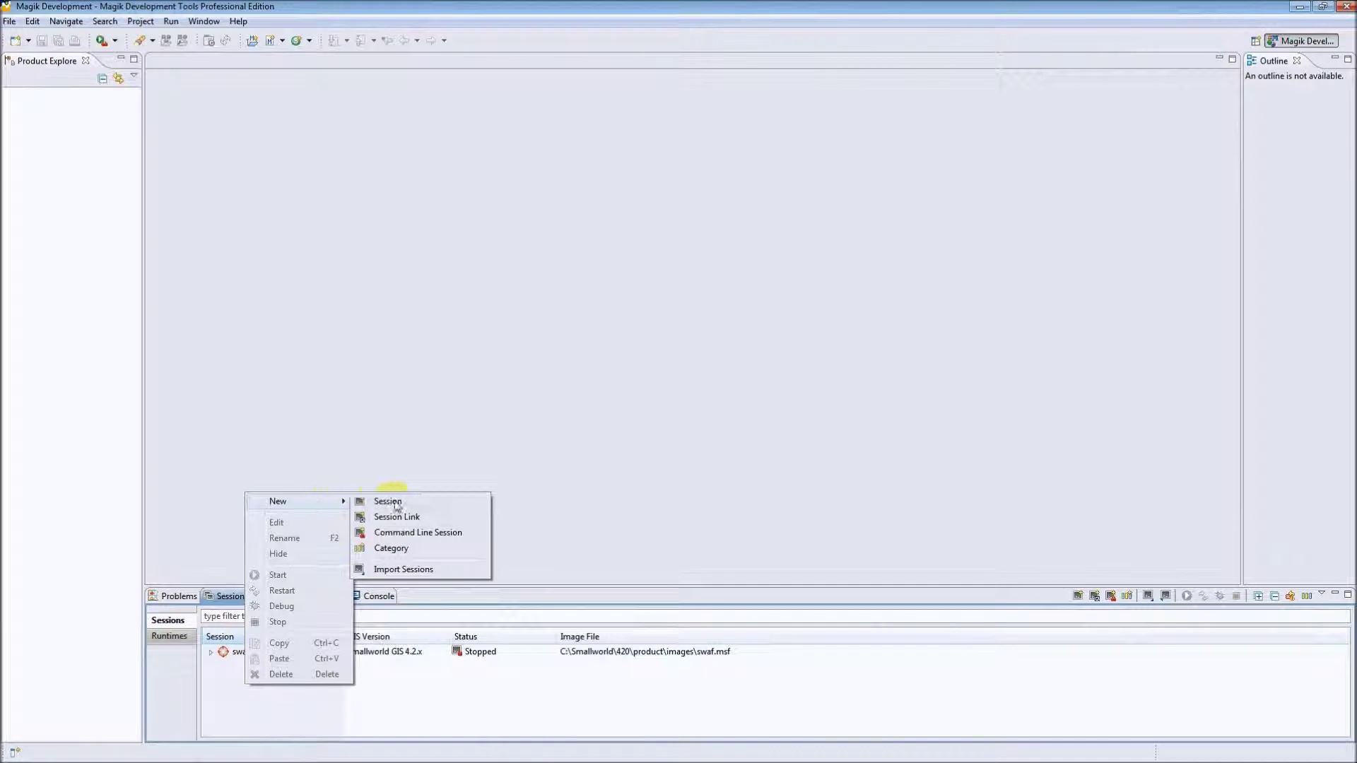
click(440, 517)
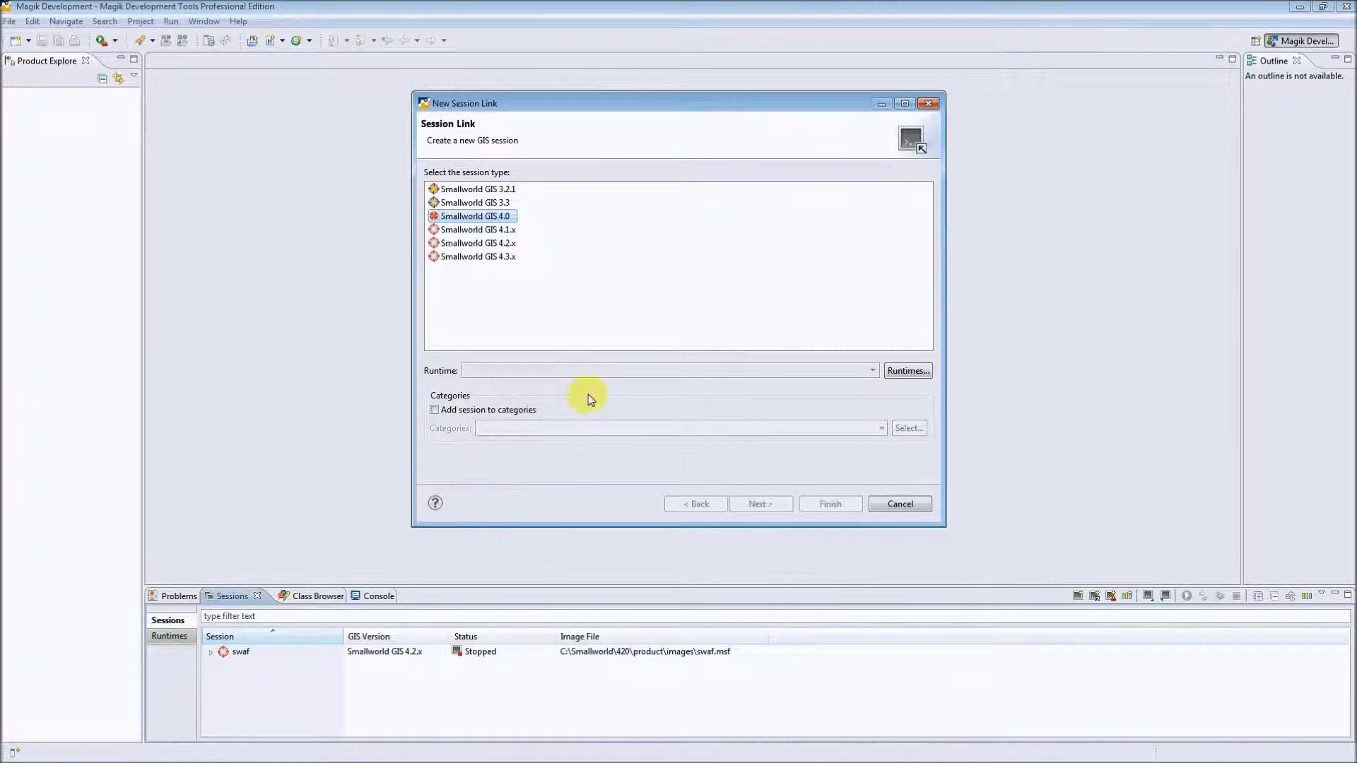
click(491, 246)
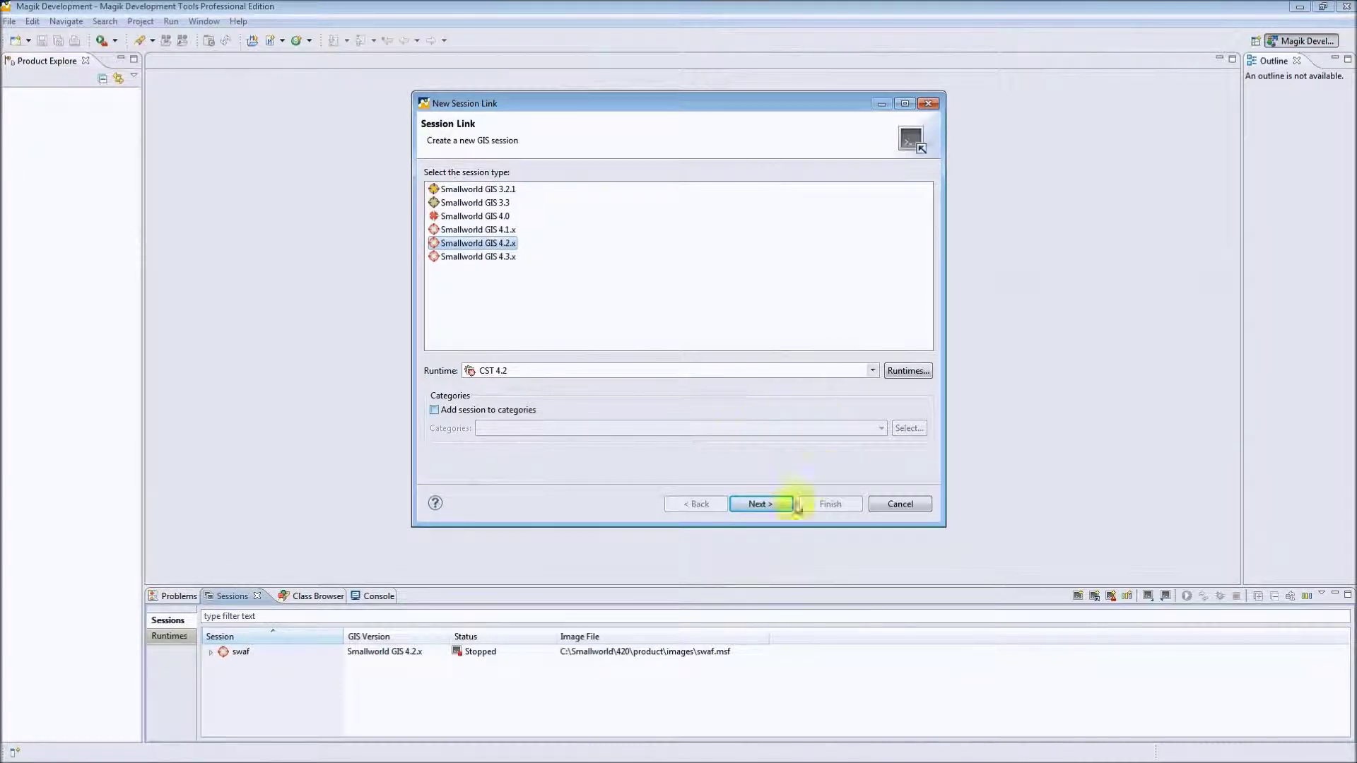
On the next wizard page choose product sw_core, then select the filled-in GIS aliases file path.
click(762, 504)
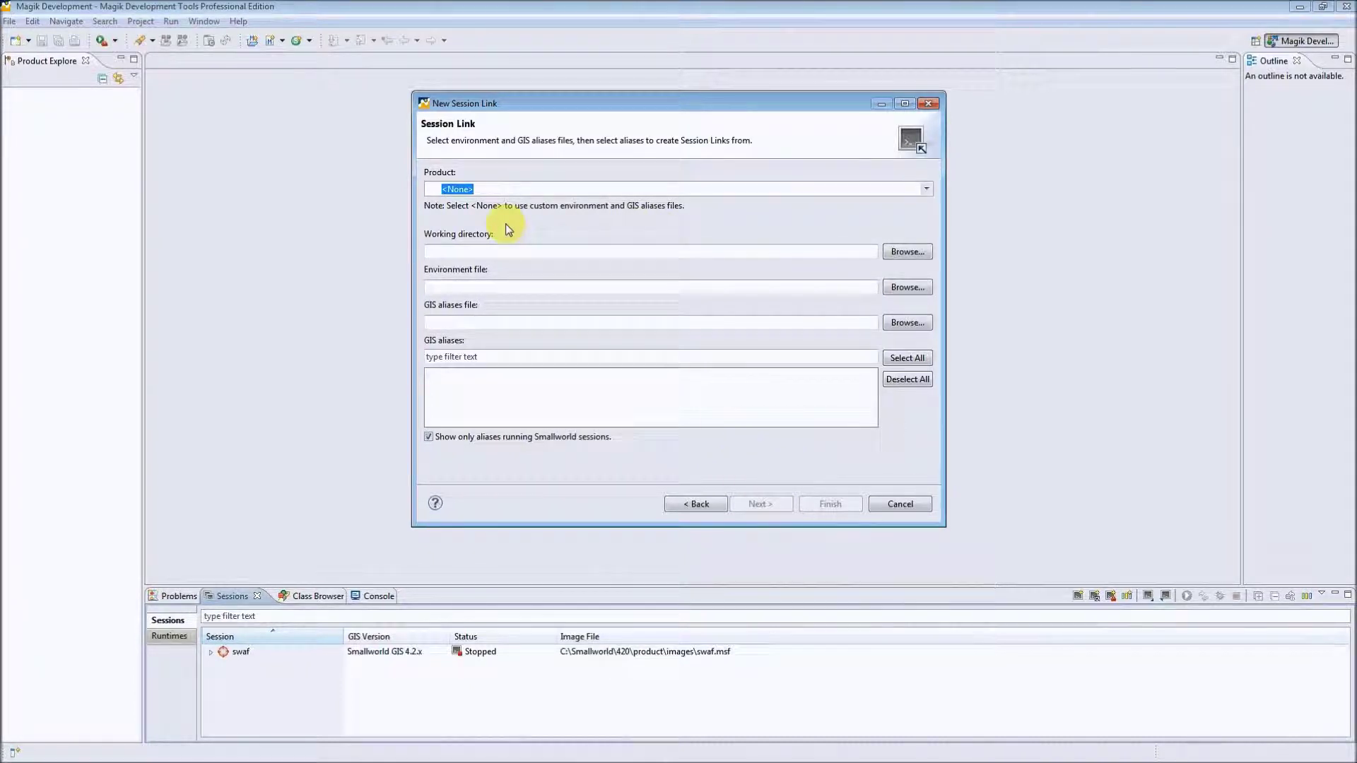
click(927, 189)
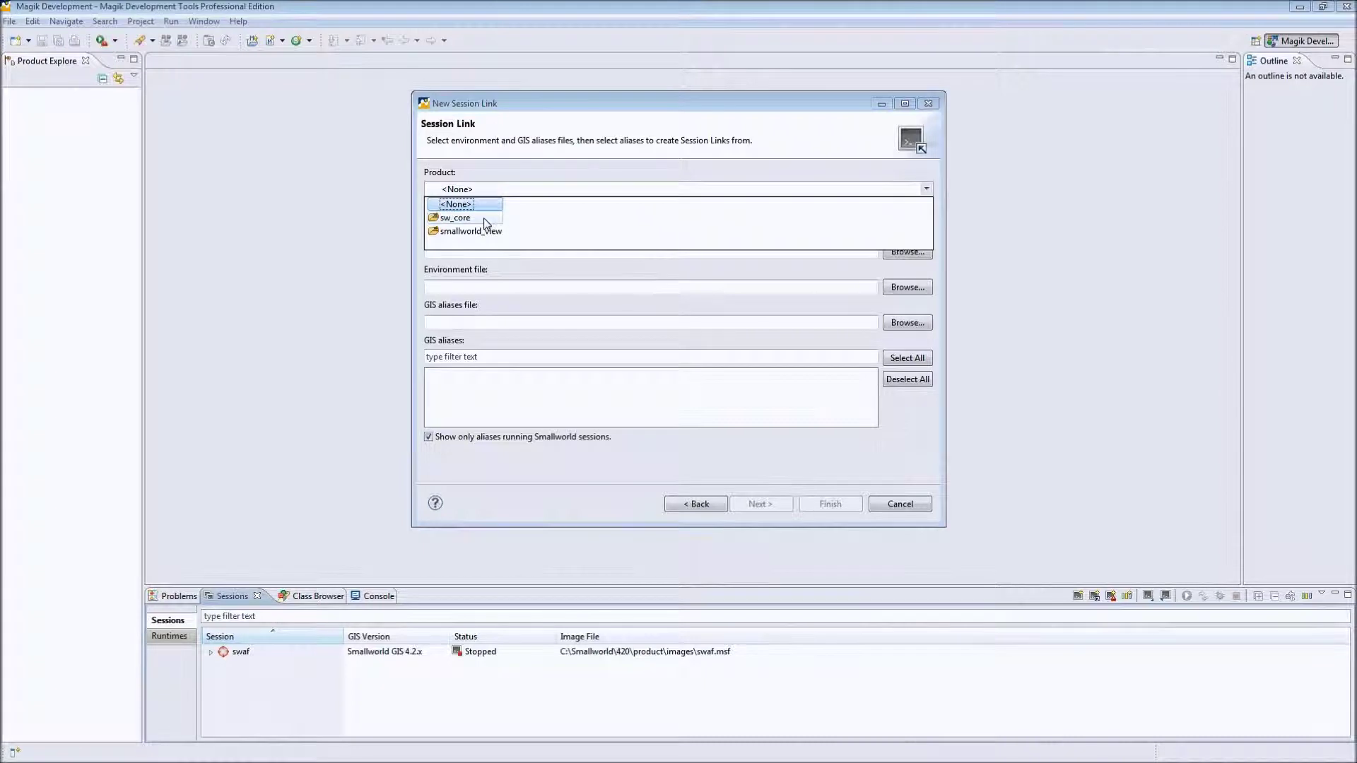
click(445, 219)
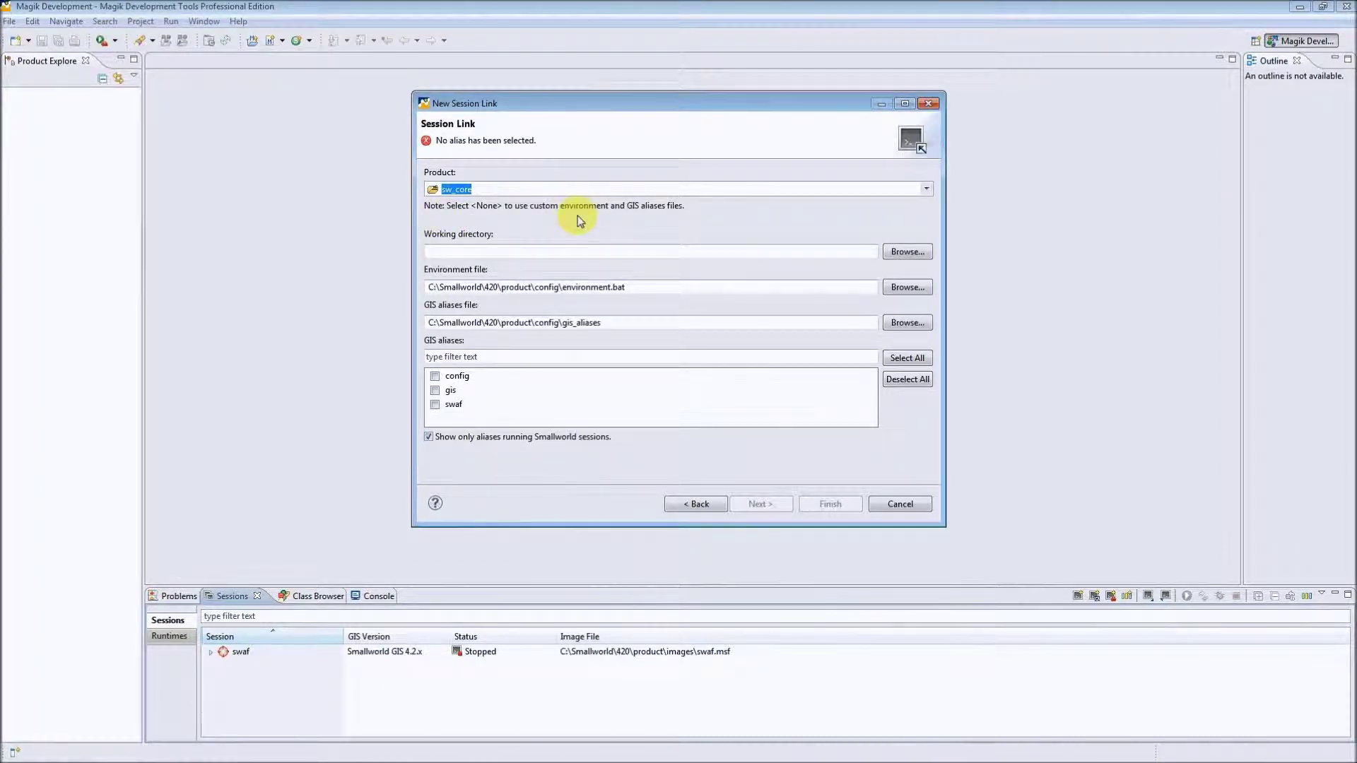
click(621, 322)
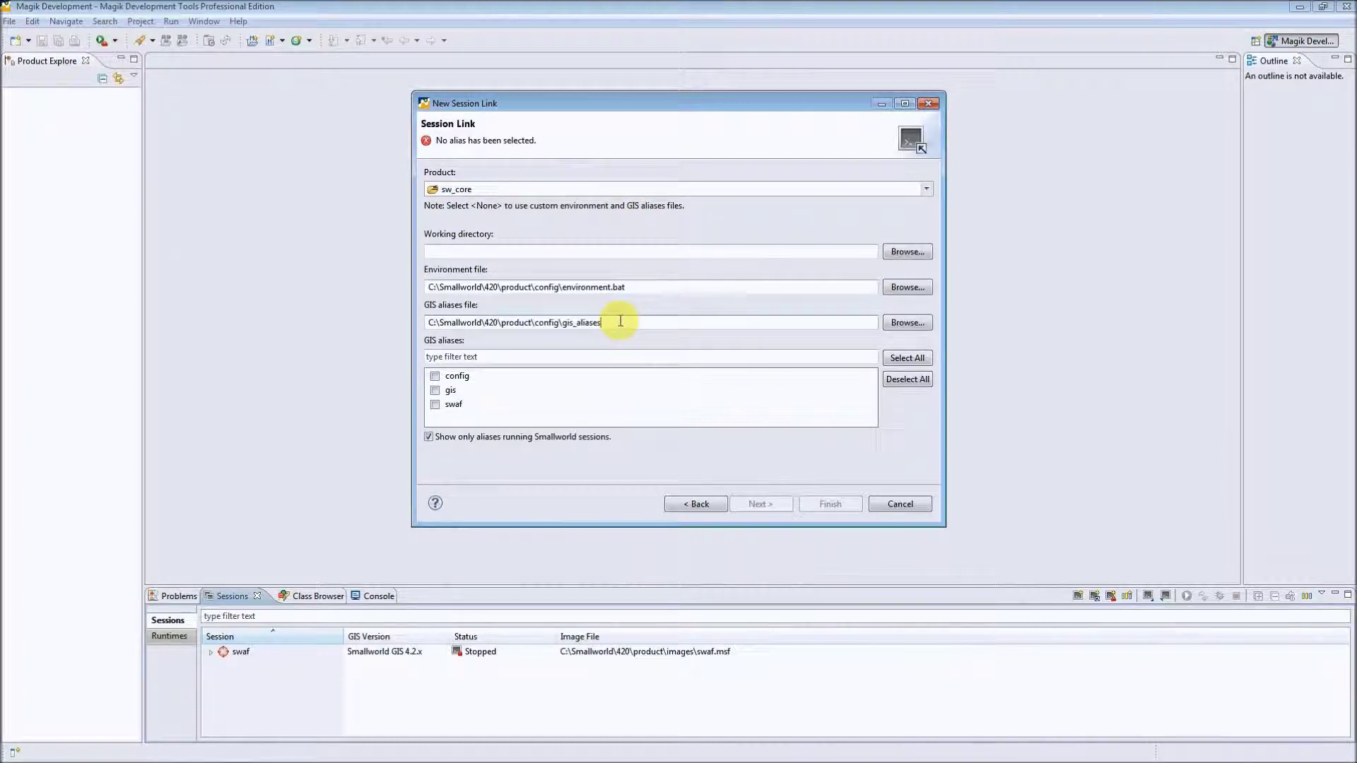
drag(620, 323, 567, 322)
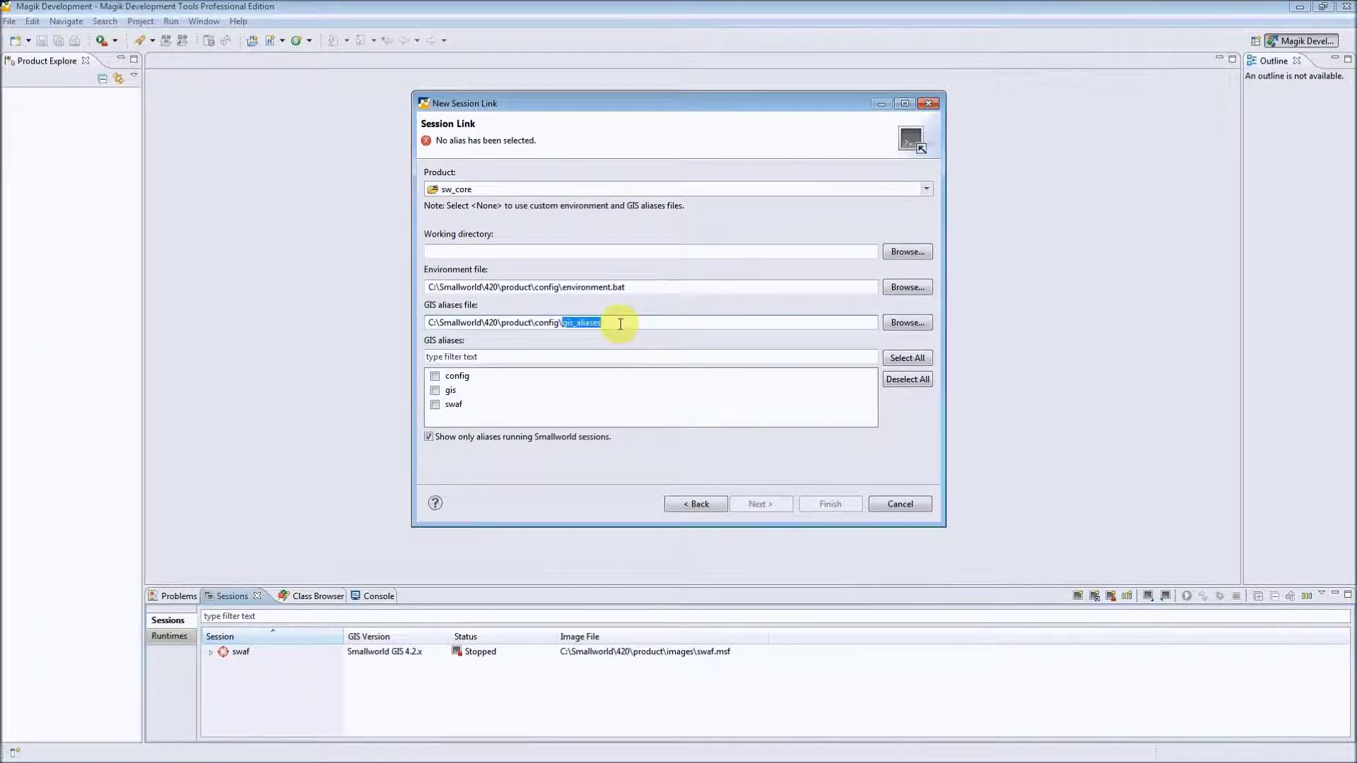
drag(620, 323, 432, 356)
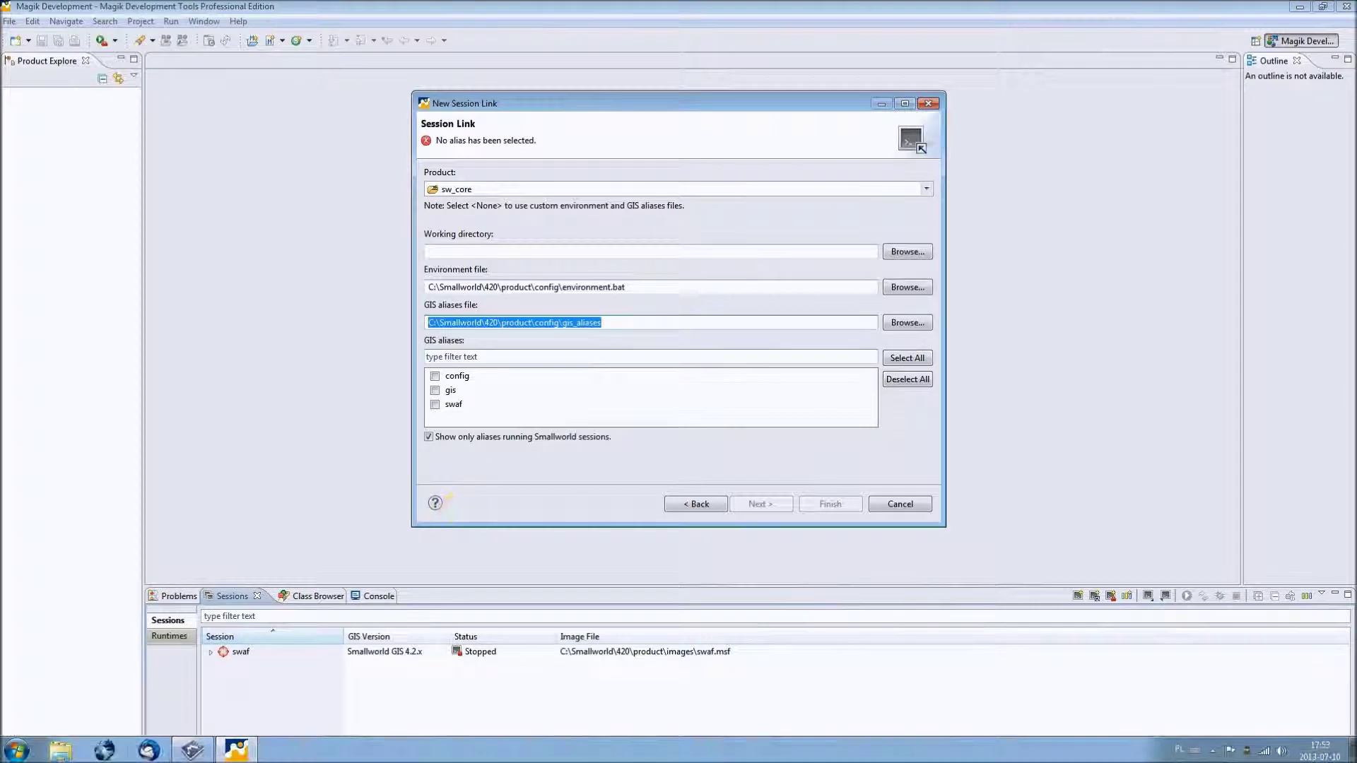
Highlight the gis_aliases path in the Emacs *gis swaf* Command line, then go back to the wizard.
click(202, 756)
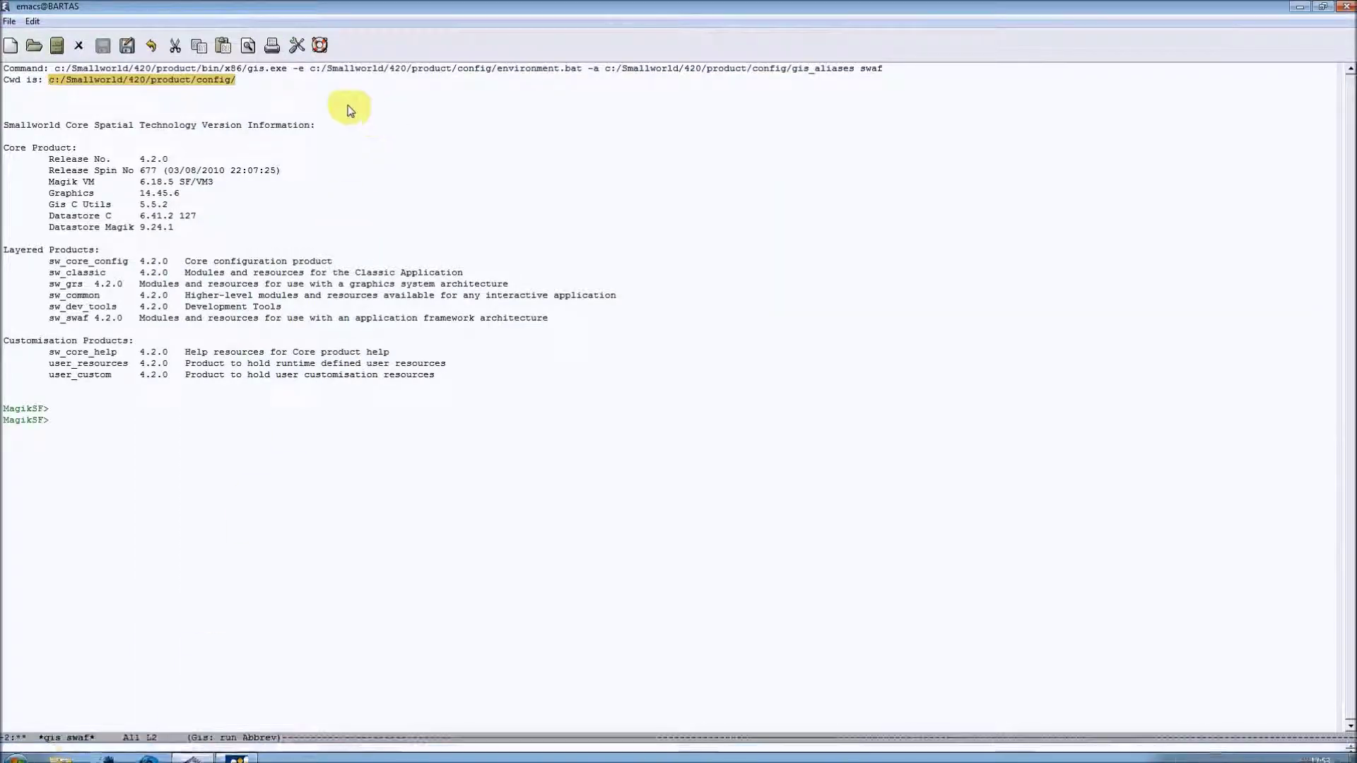
drag(854, 68, 608, 70)
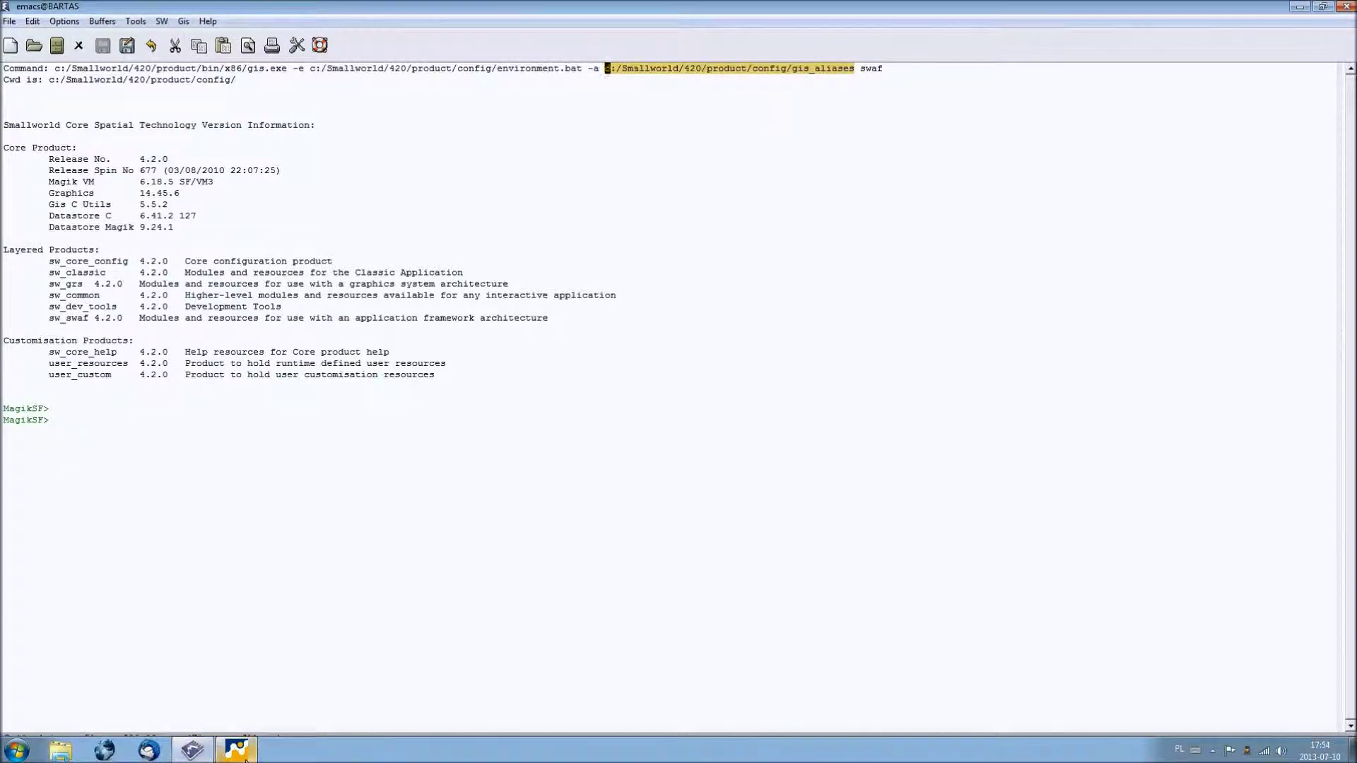
click(236, 750)
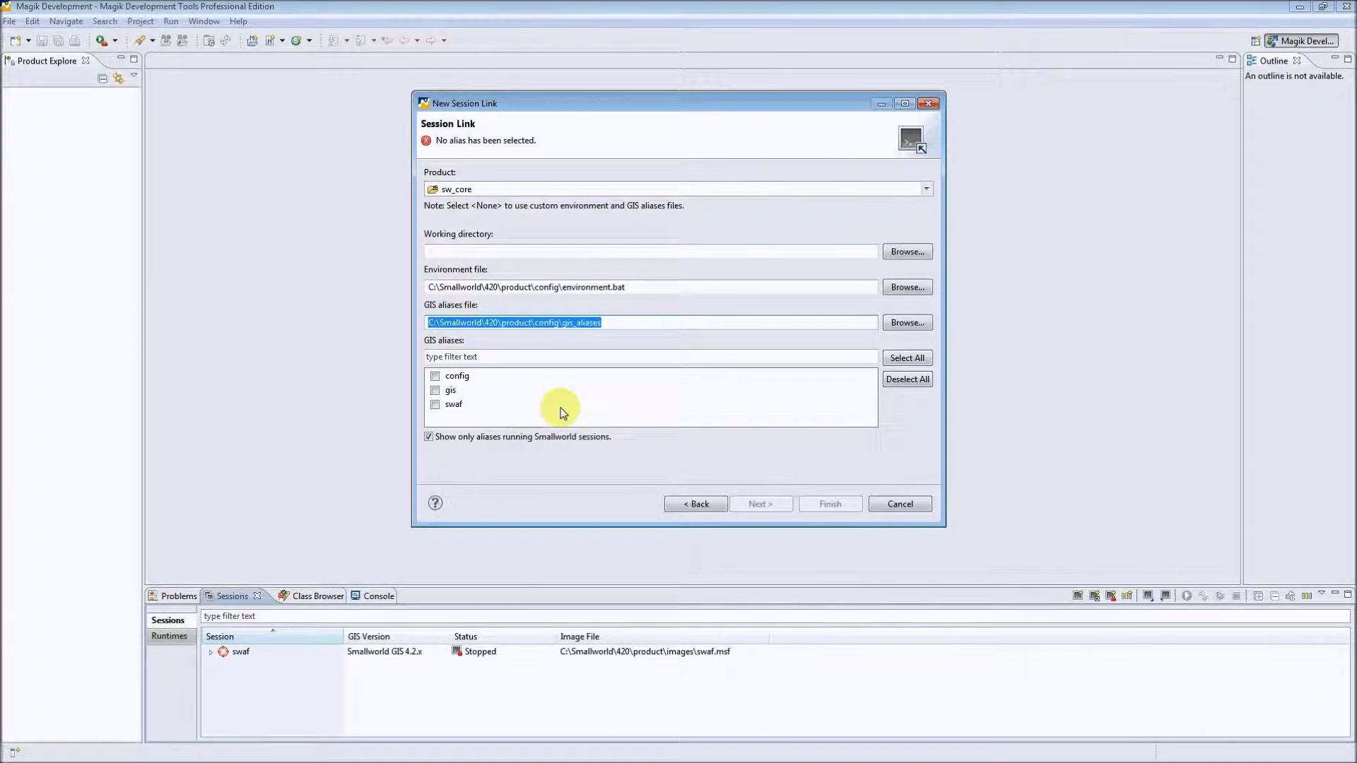
Tick the swaf alias and compare the wizard's environment file path with the environment.bat path in Emacs.
click(435, 406)
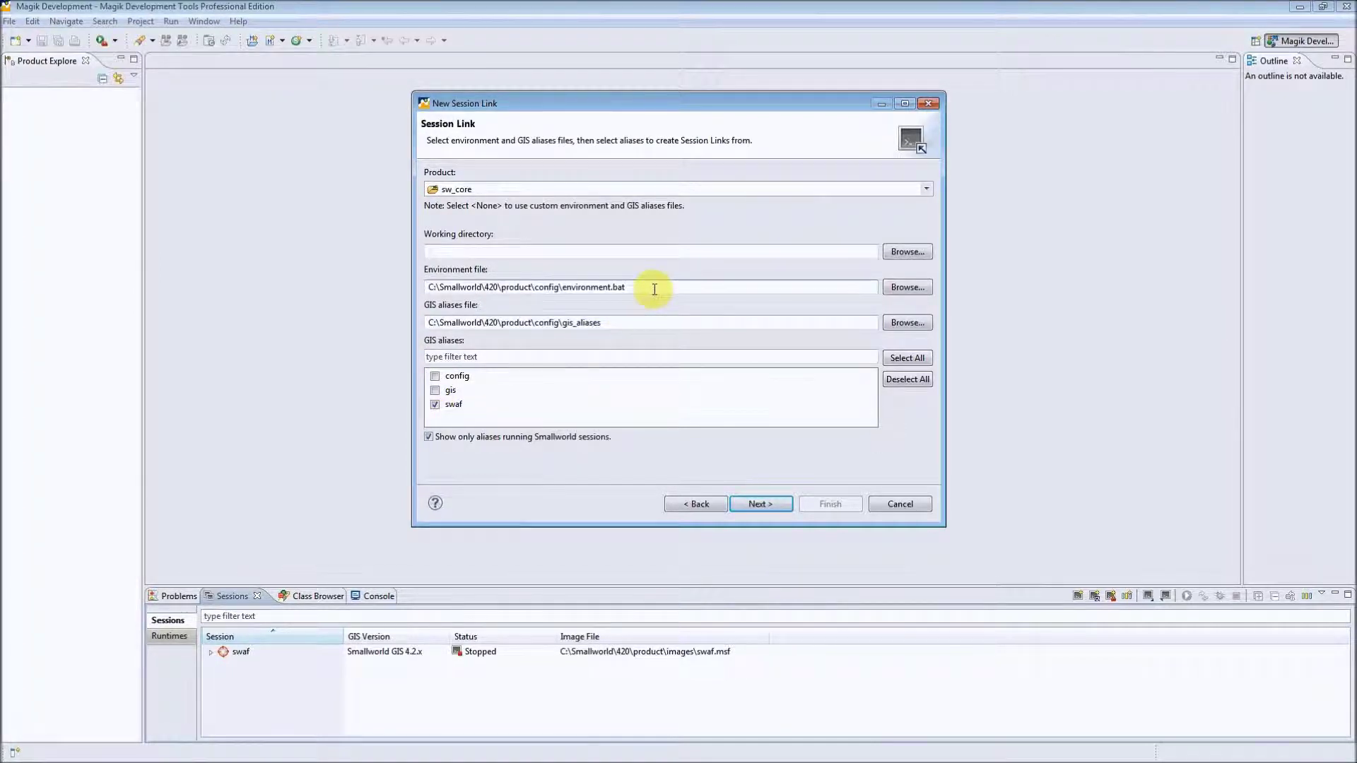
drag(655, 289, 427, 290)
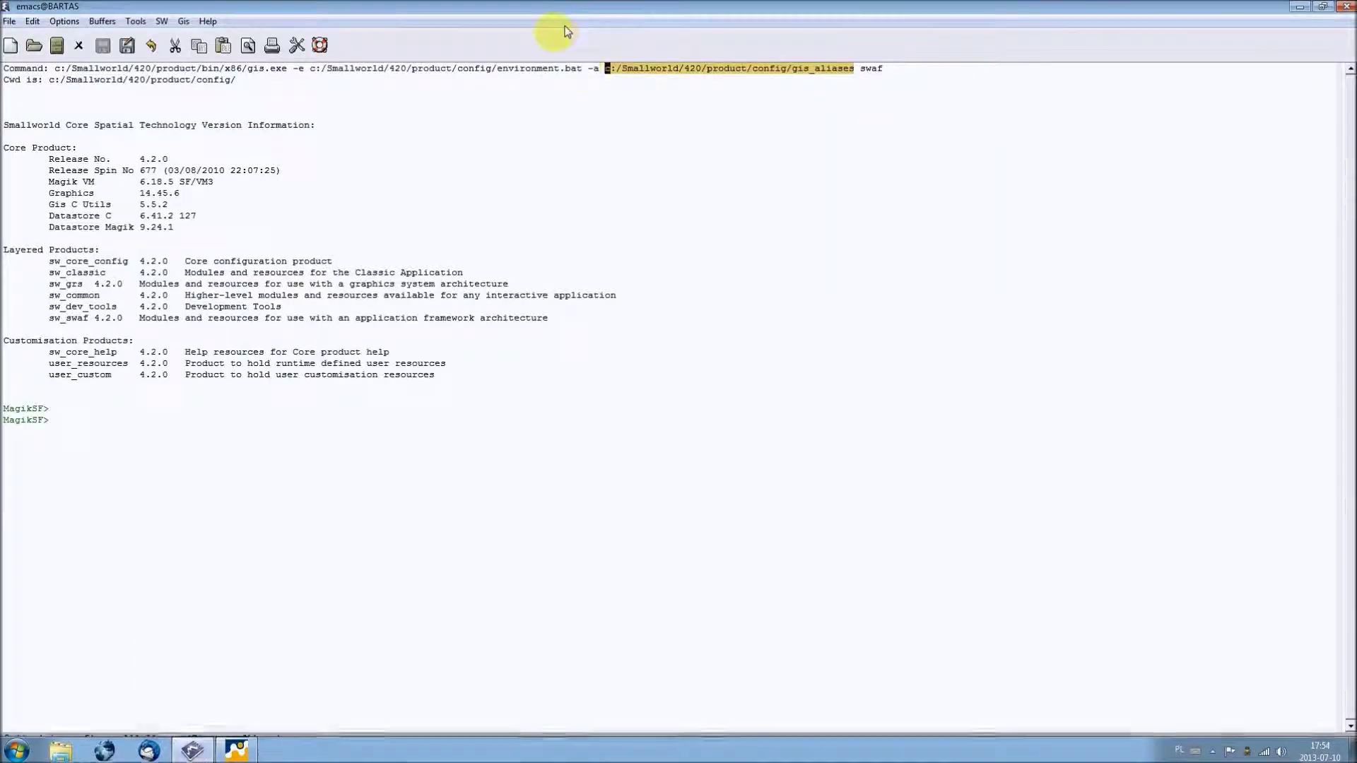
drag(581, 69, 311, 73)
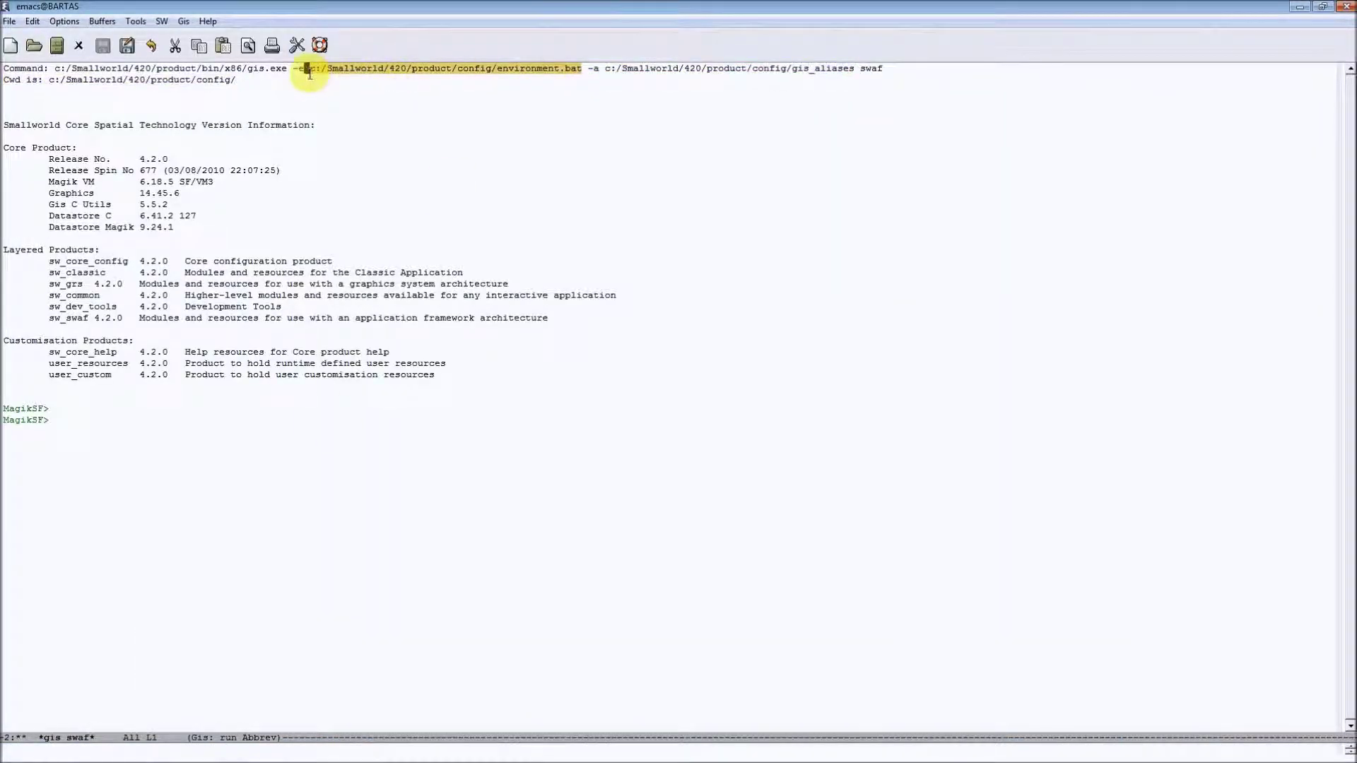
click(237, 749)
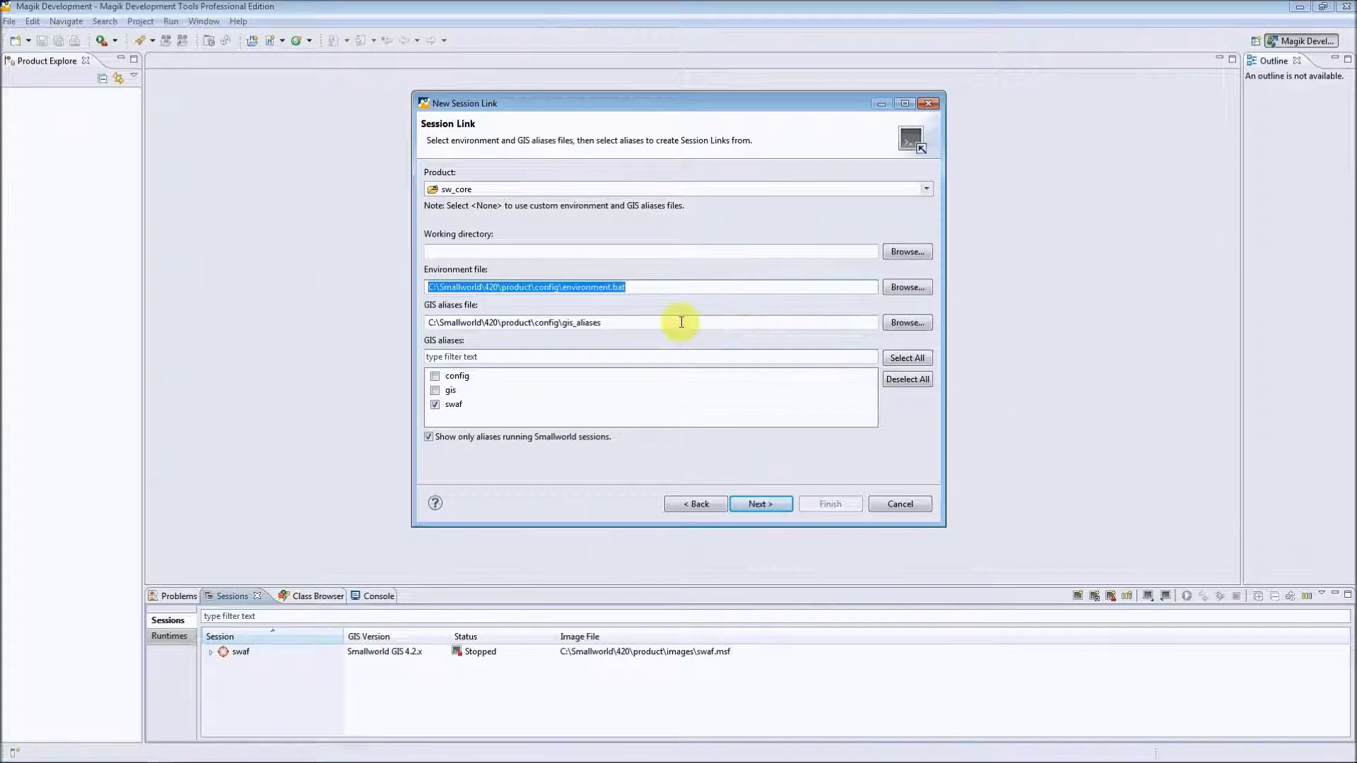
Compare the wizard's GIS aliases file path and swaf alias with the Emacs Command line.
drag(681, 322, 424, 322)
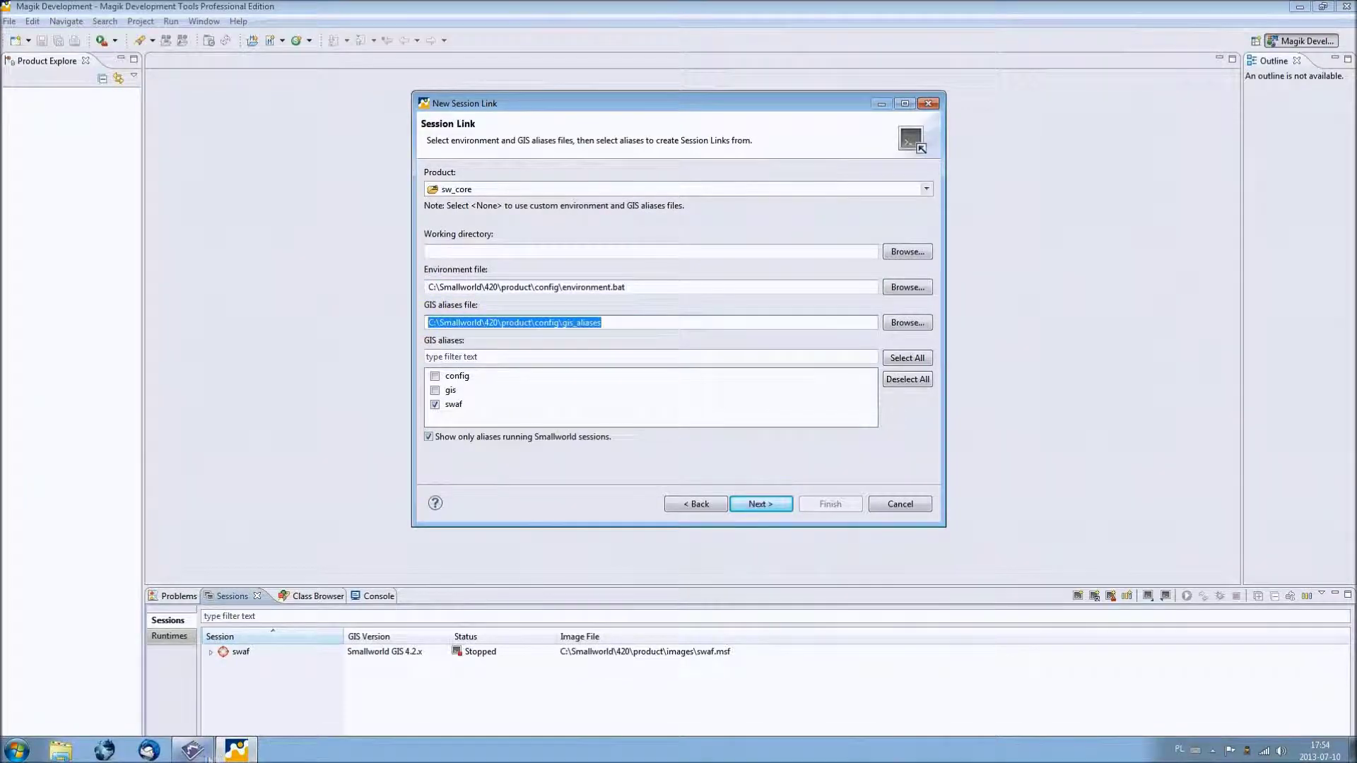
click(201, 750)
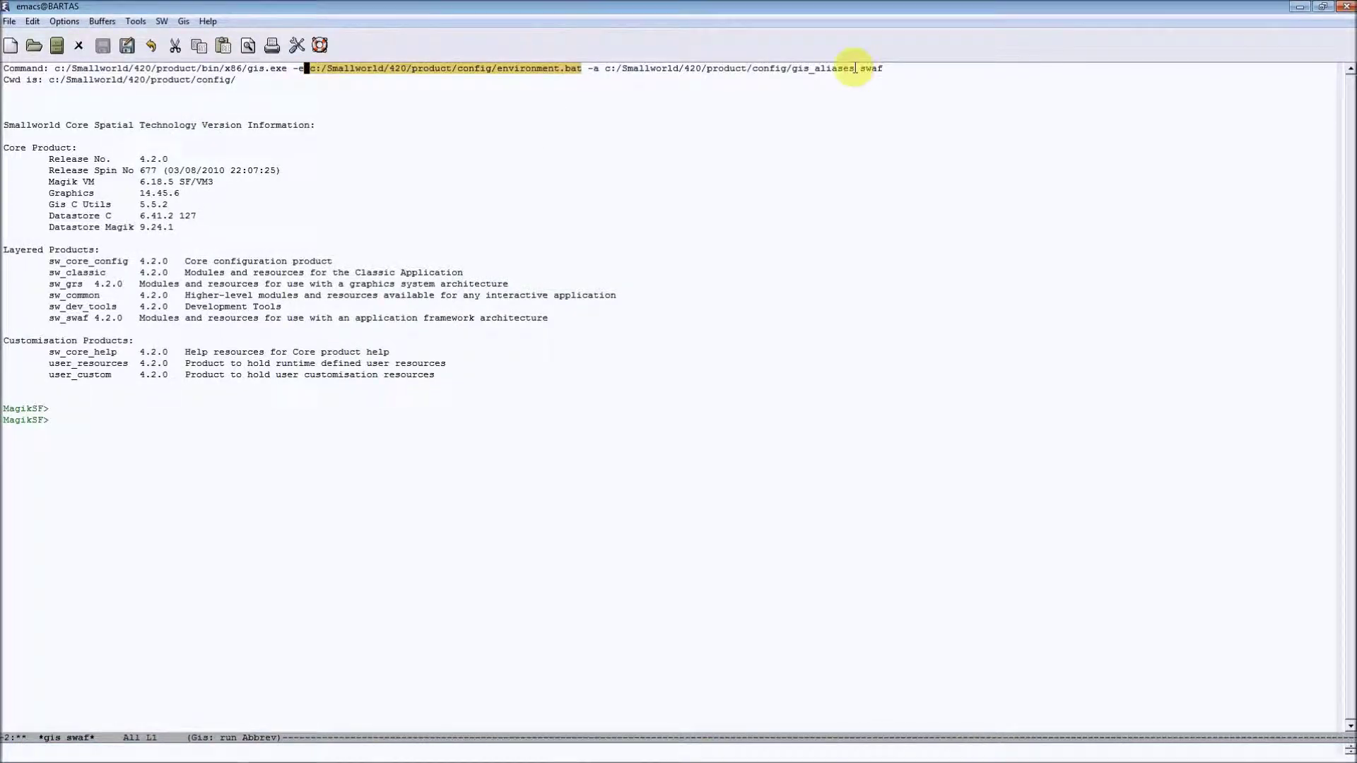
drag(855, 68, 605, 68)
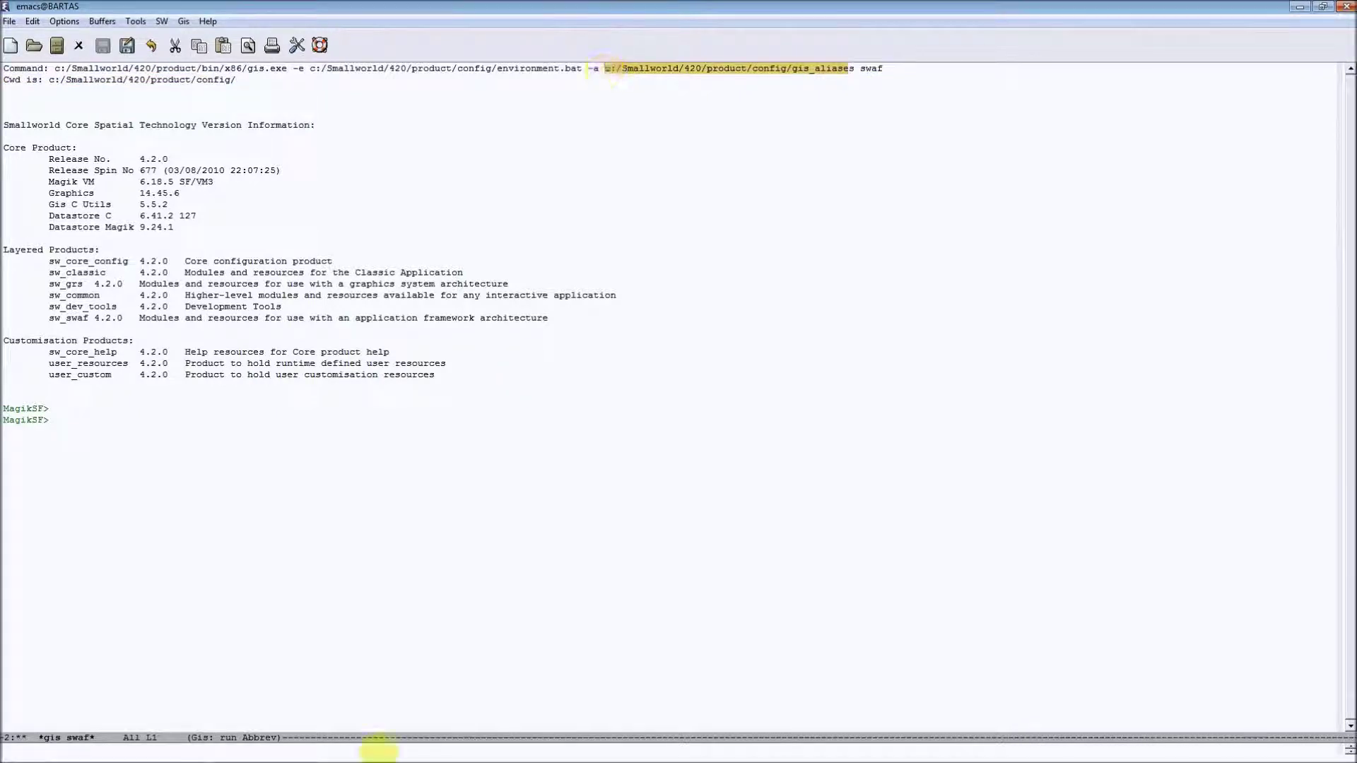
double_click(872, 68)
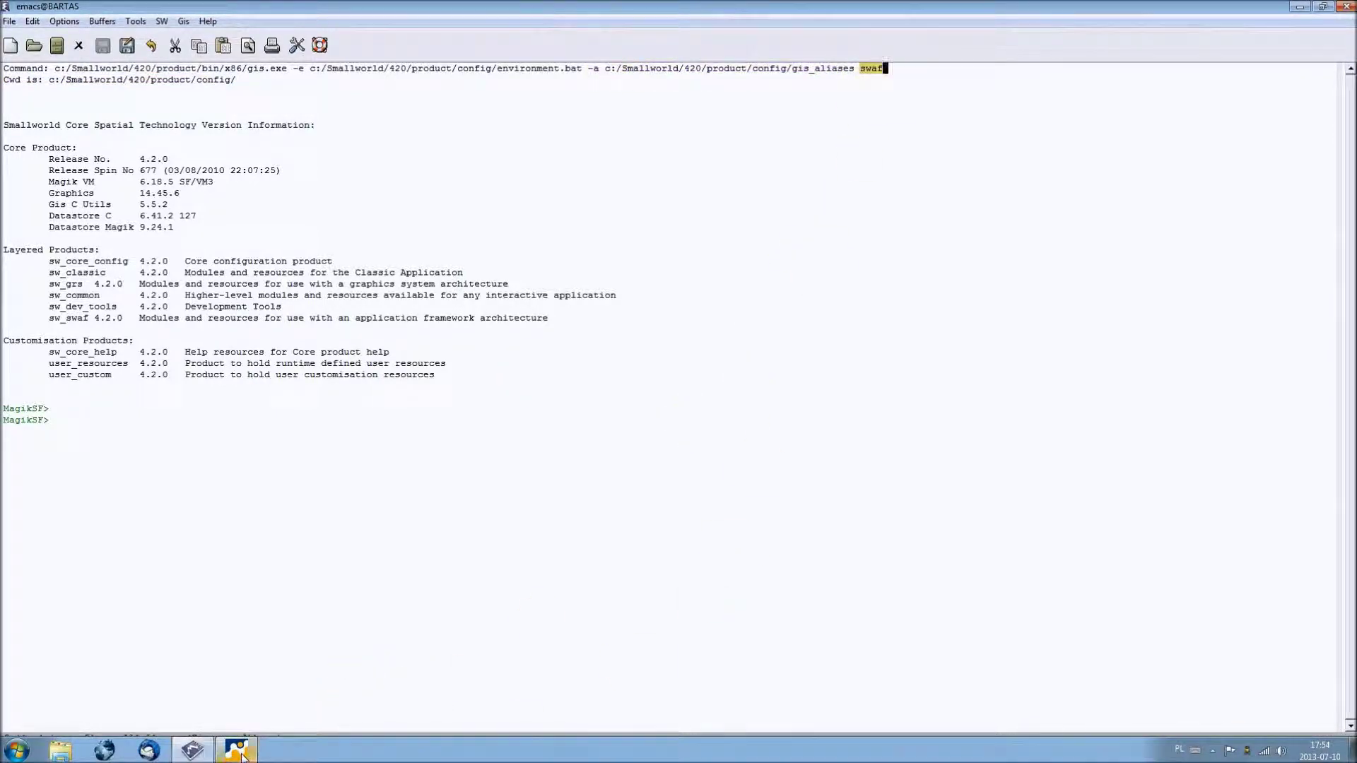
click(242, 756)
click(435, 406)
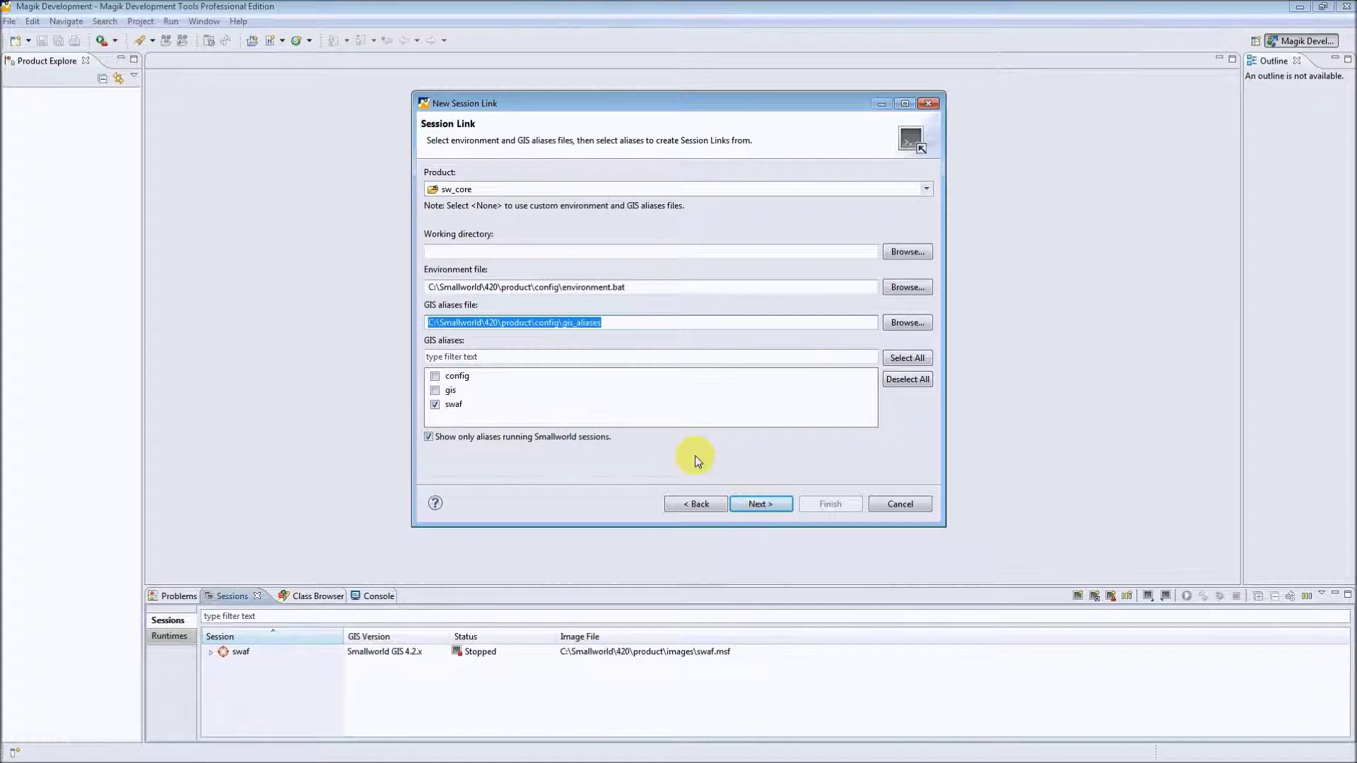
On the naming page change the session name from swaf to swaf-link and finish the wizard.
click(769, 508)
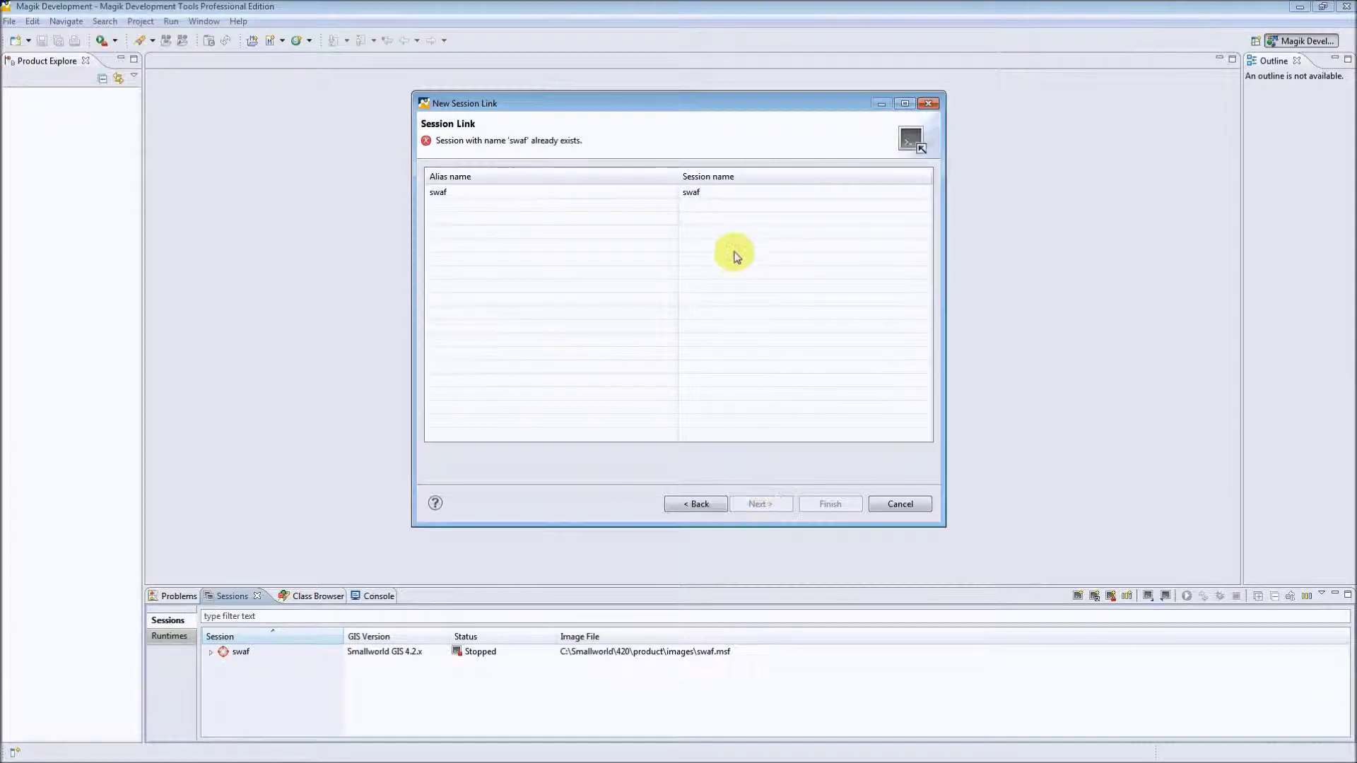
click(721, 189)
click(722, 190)
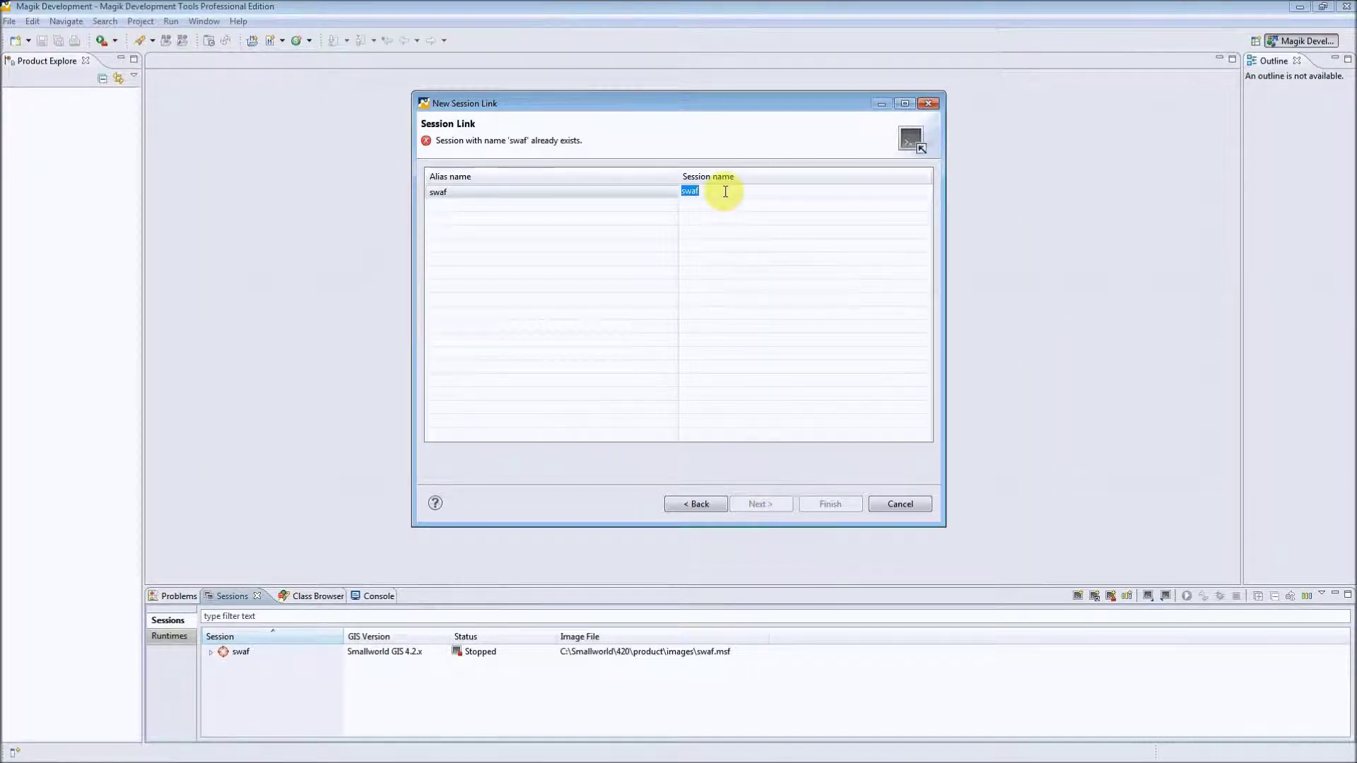
click(725, 192)
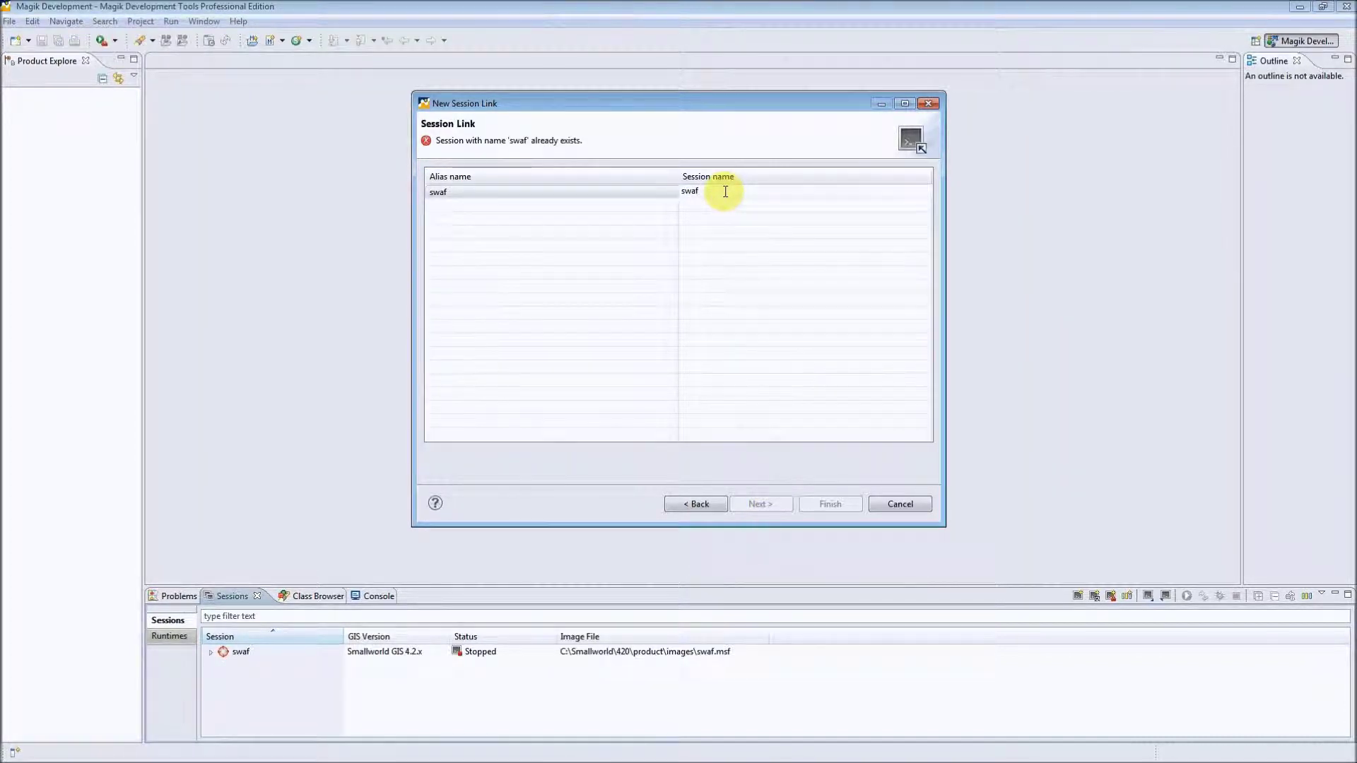
text(-link)
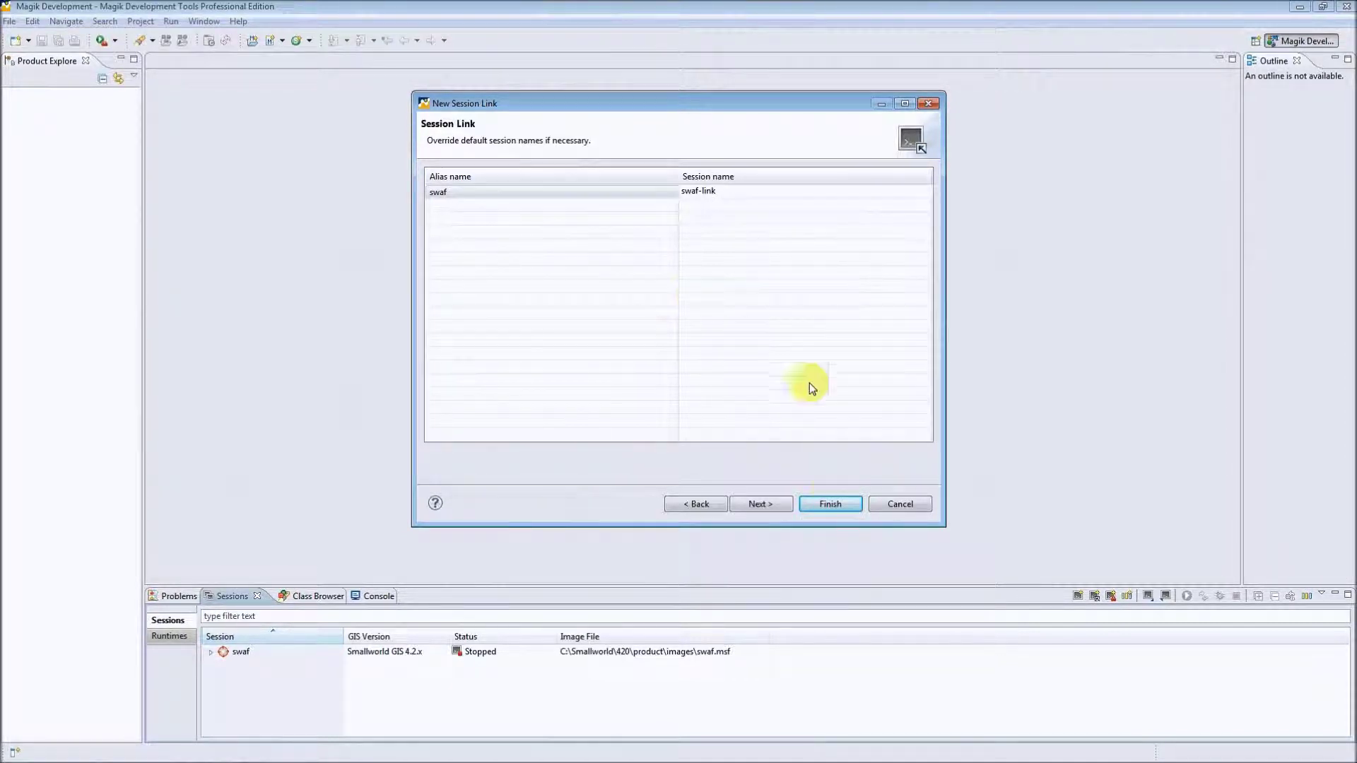
click(831, 504)
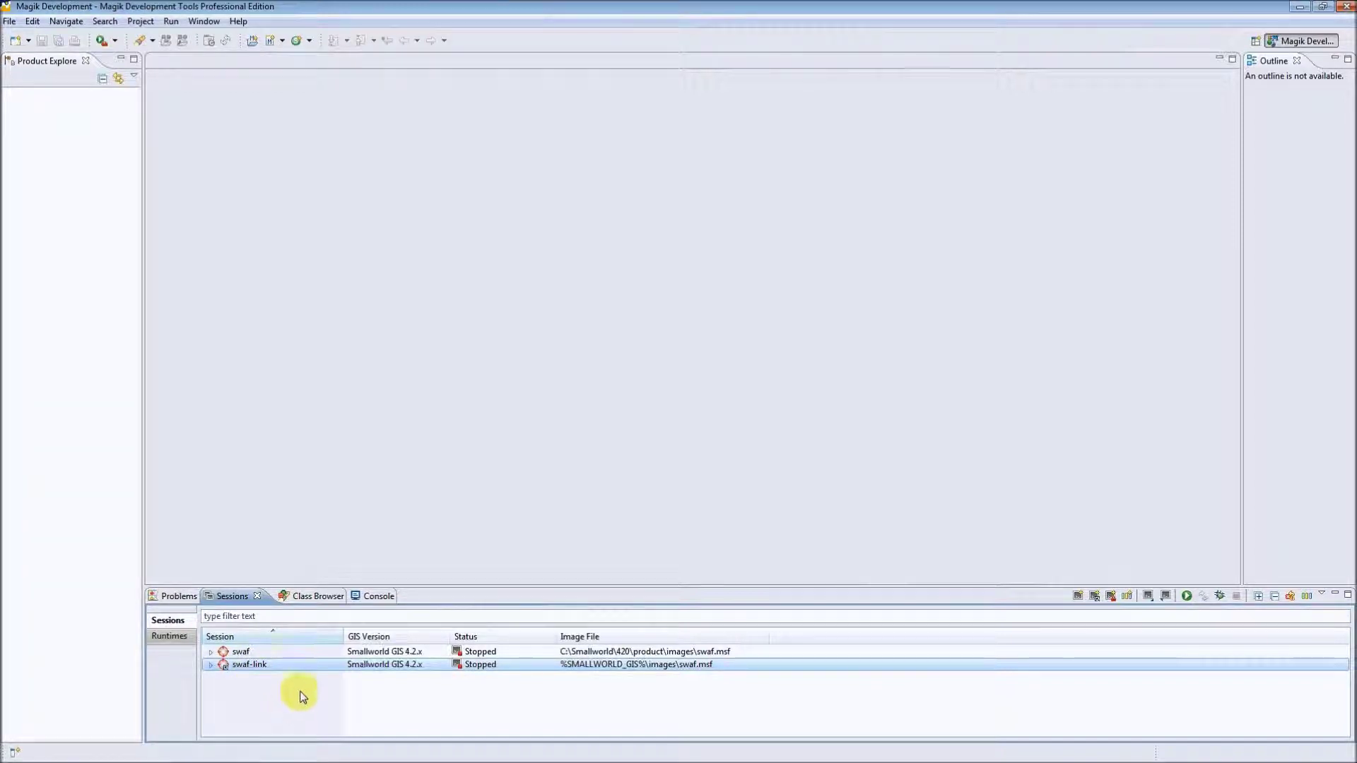
Open swaf-link's Session Link Overview and inspect its GIS aliases file path.
double_click(251, 668)
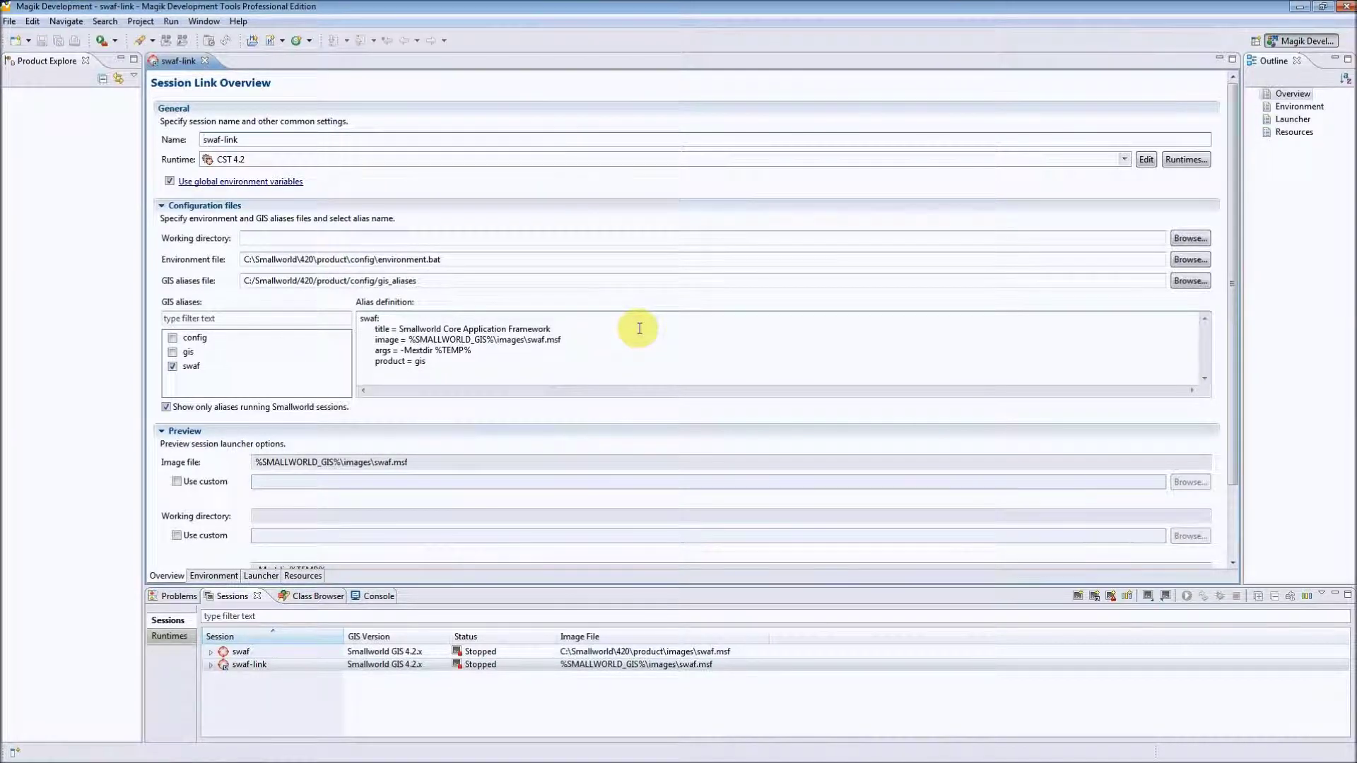
click(475, 280)
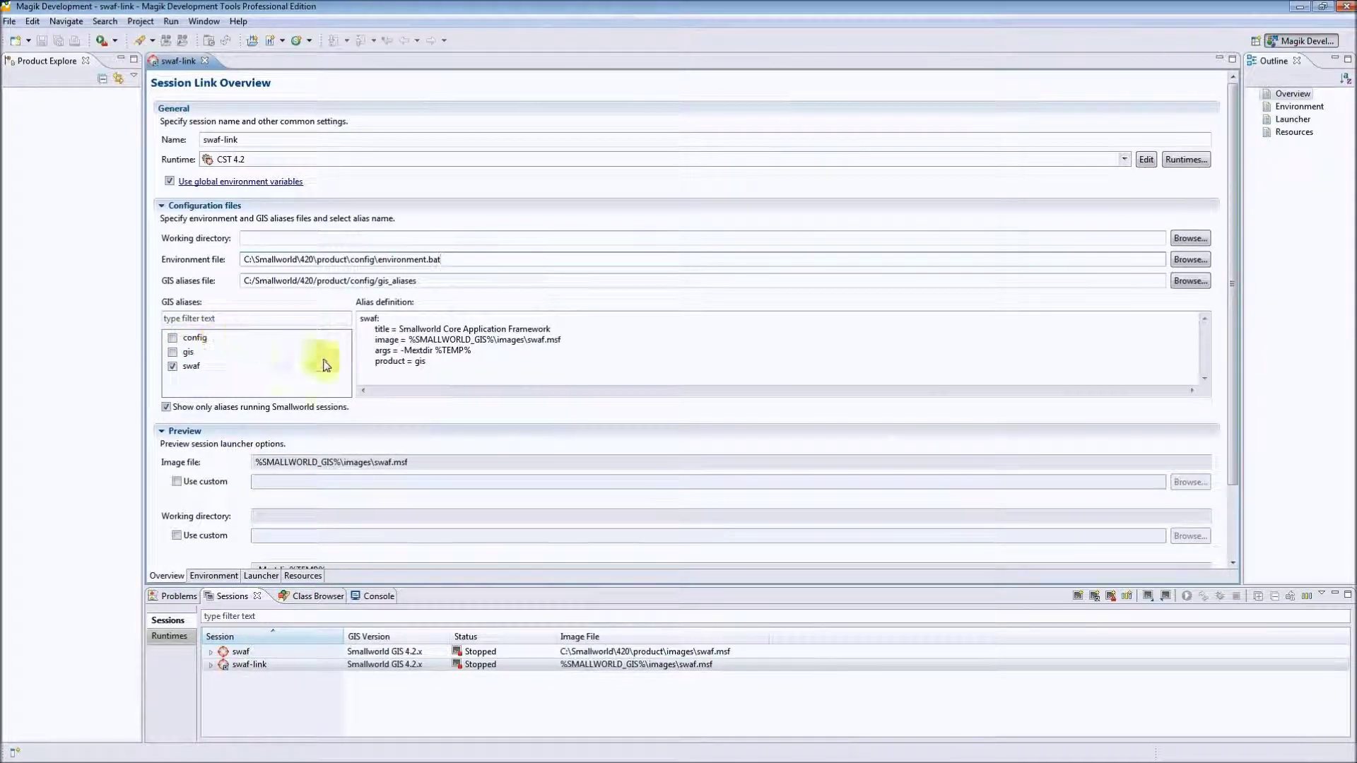
Compare swaf-link's Launcher command line with the gis.exe command of the Emacs swaf session.
click(267, 576)
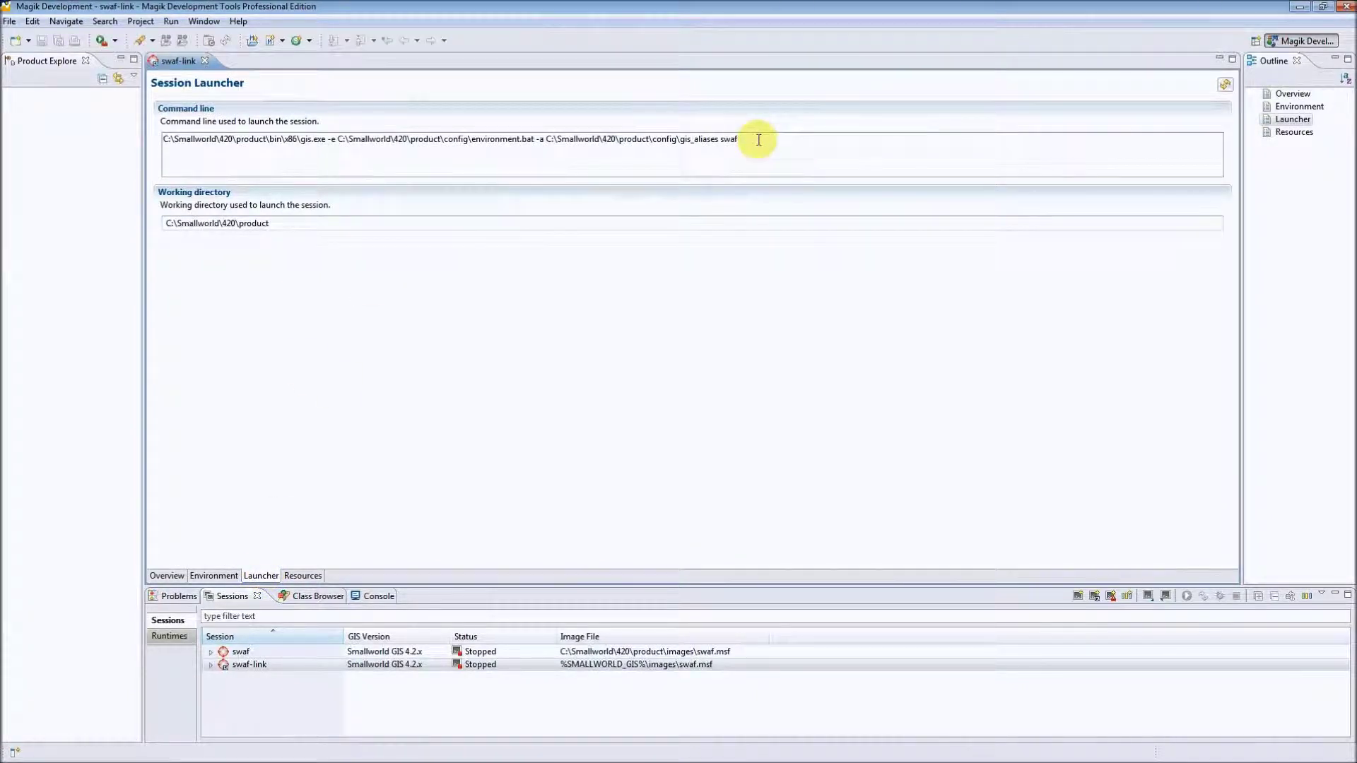
drag(758, 139, 167, 138)
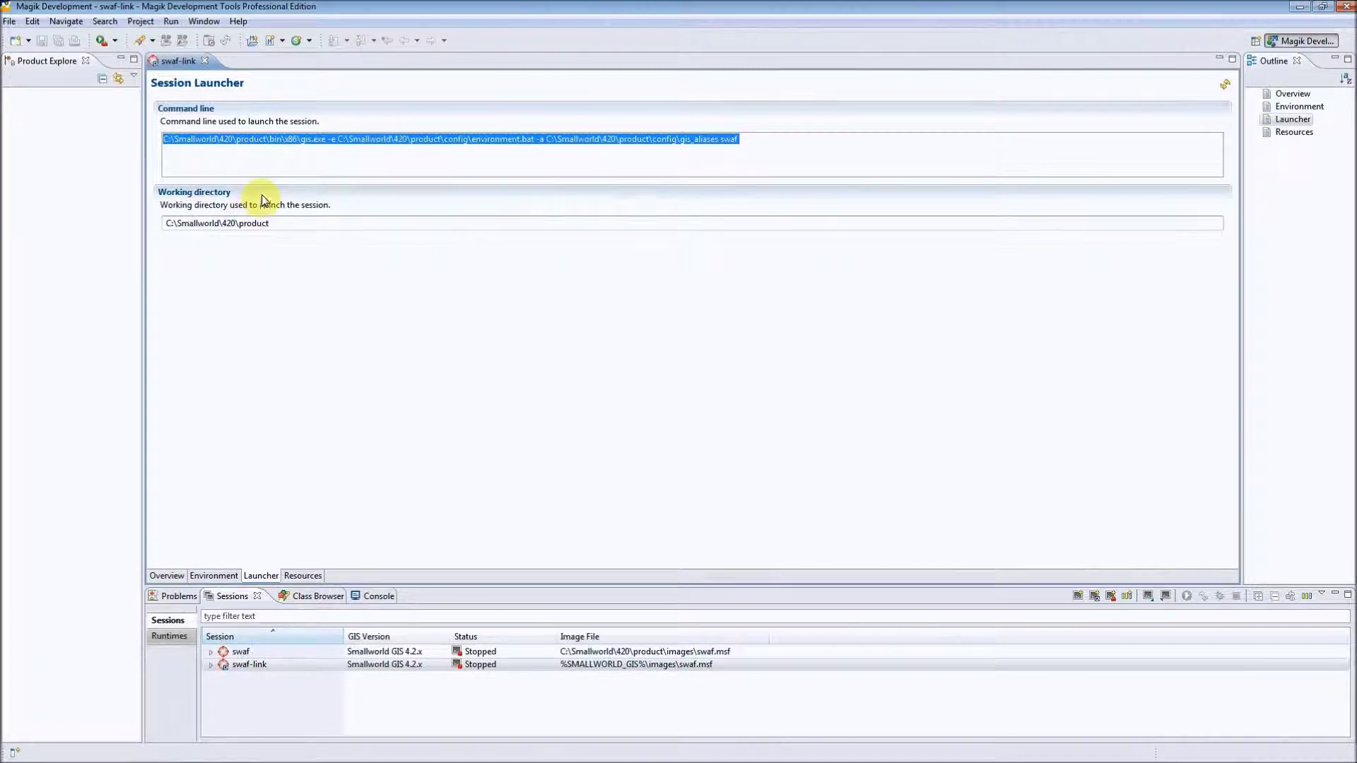
click(326, 140)
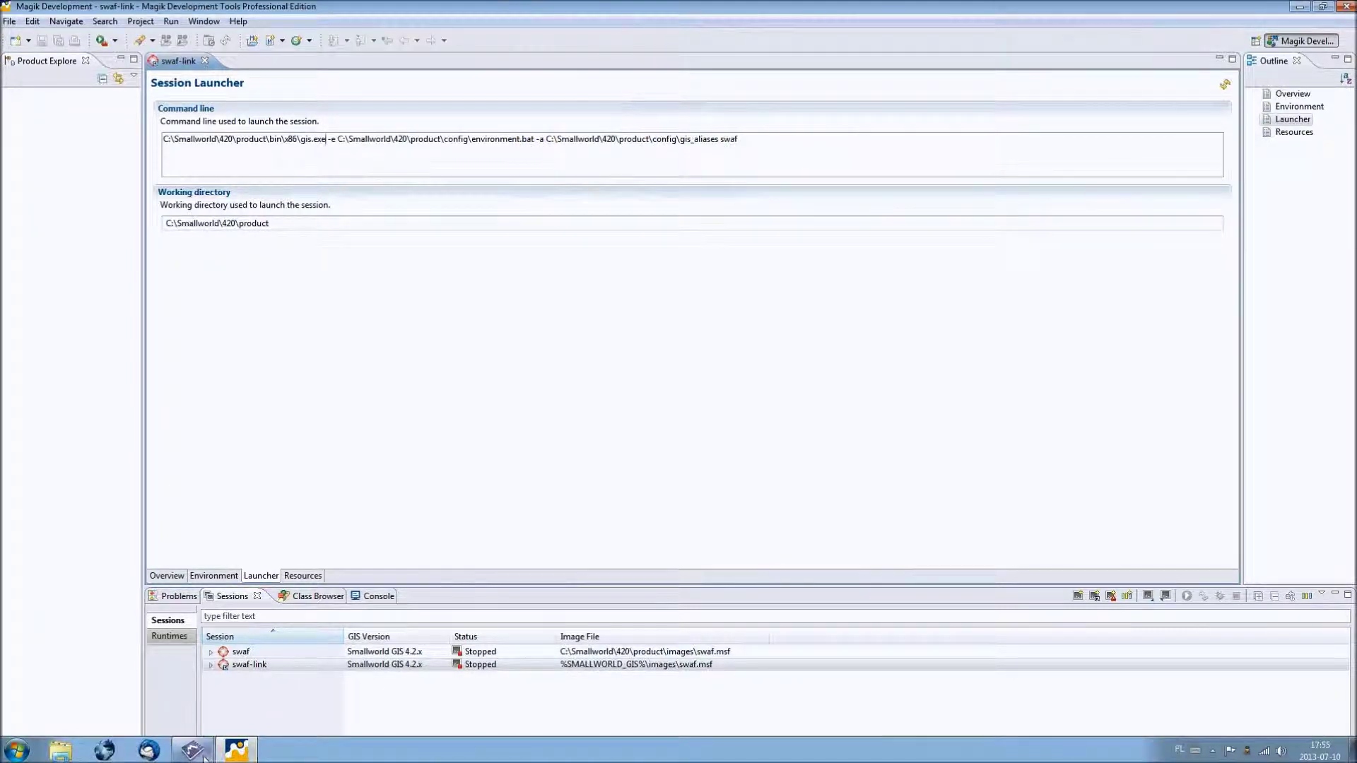
click(202, 755)
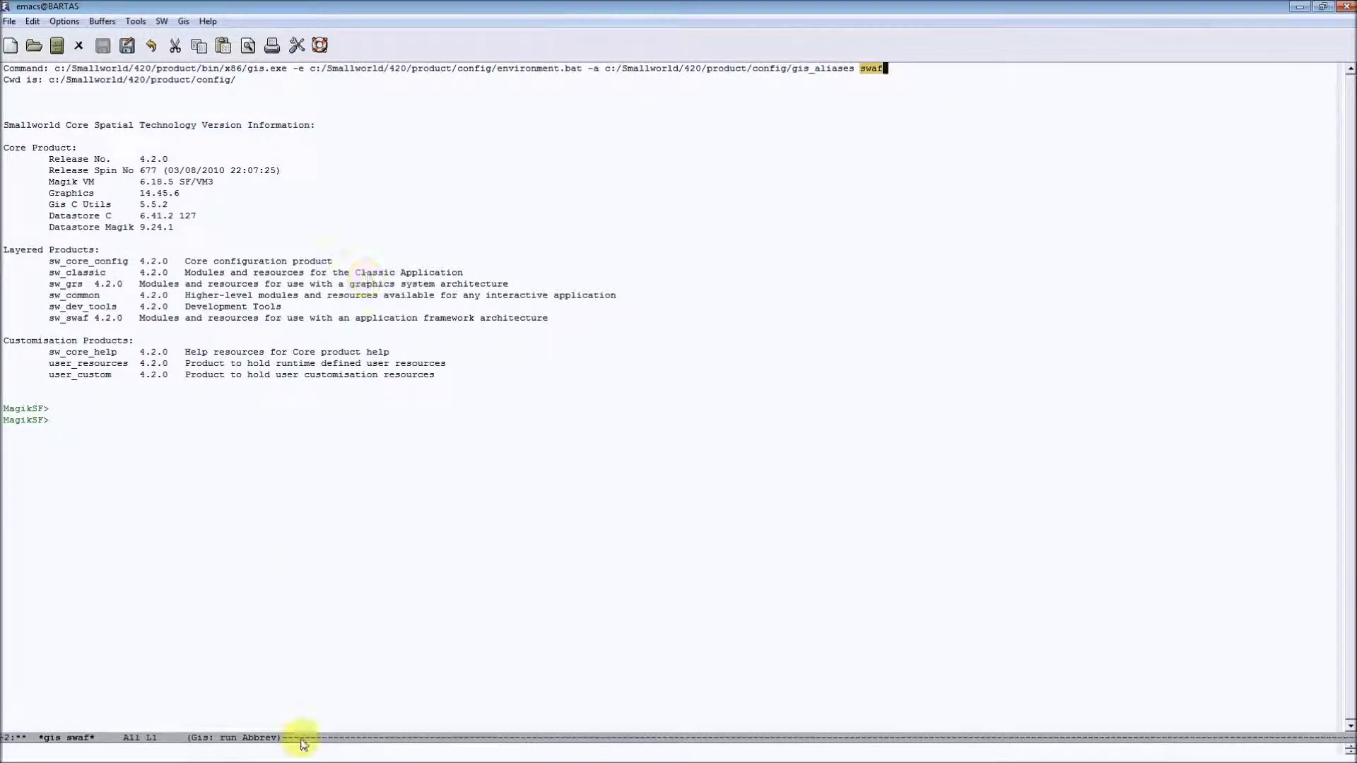
mouse_move(302, 759)
click(235, 752)
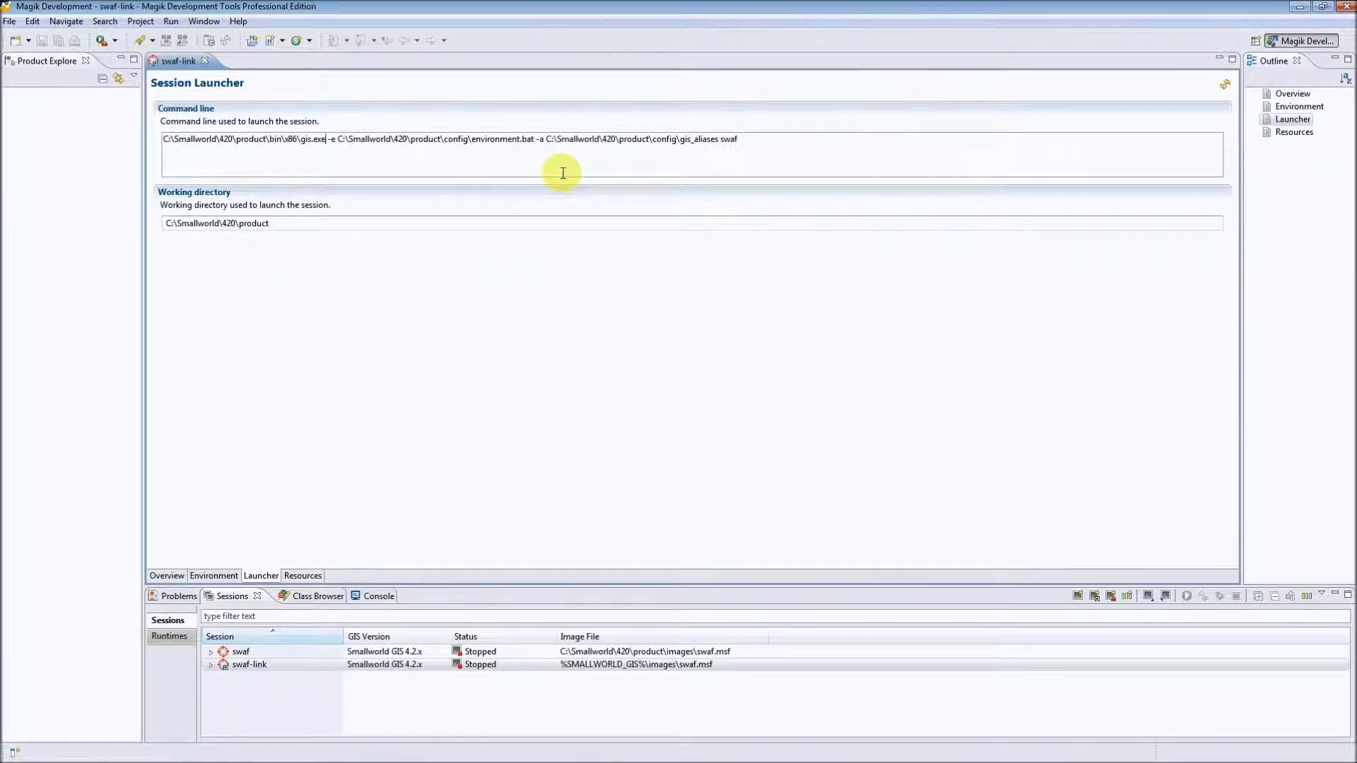
Close the link editor and start swaf-link, bringing up its console with the Smallworld 4.2.0 startup output and MagikSF> prompt.
click(206, 62)
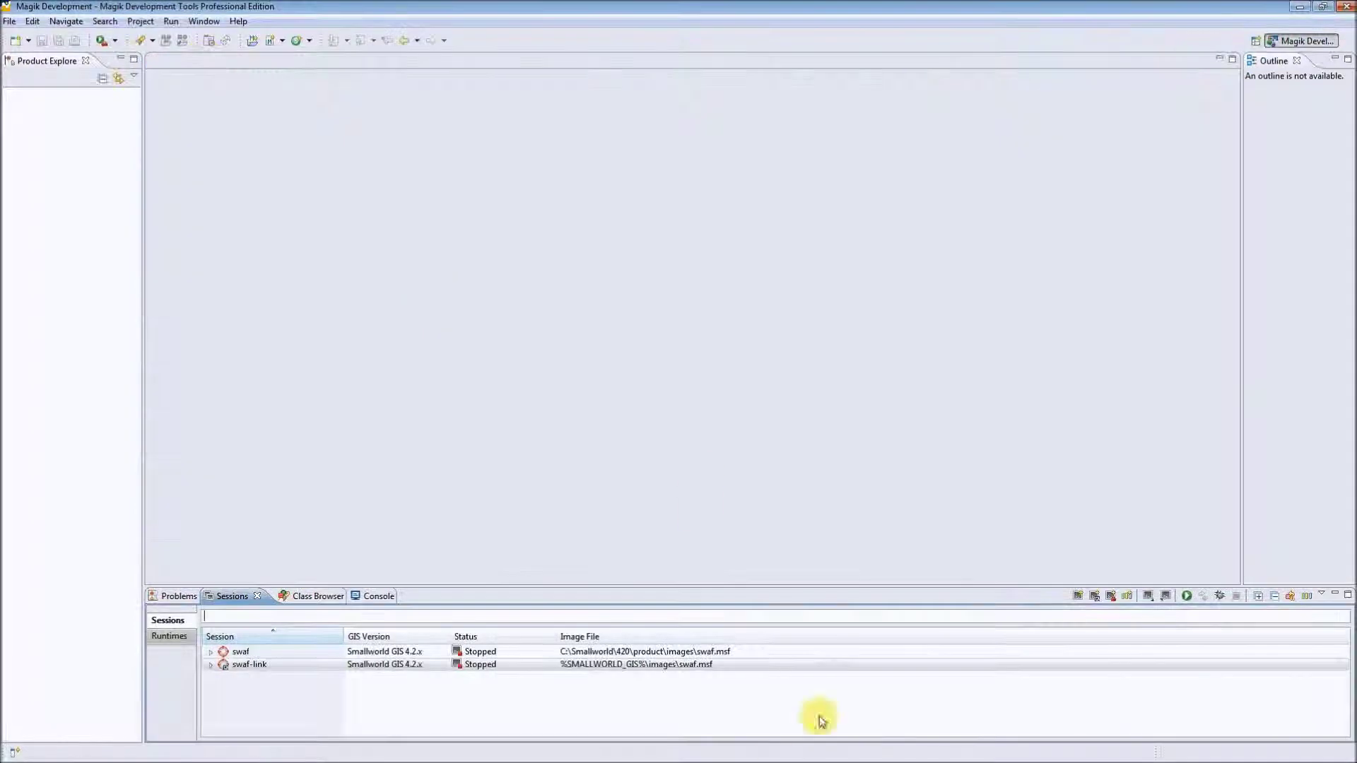
click(272, 664)
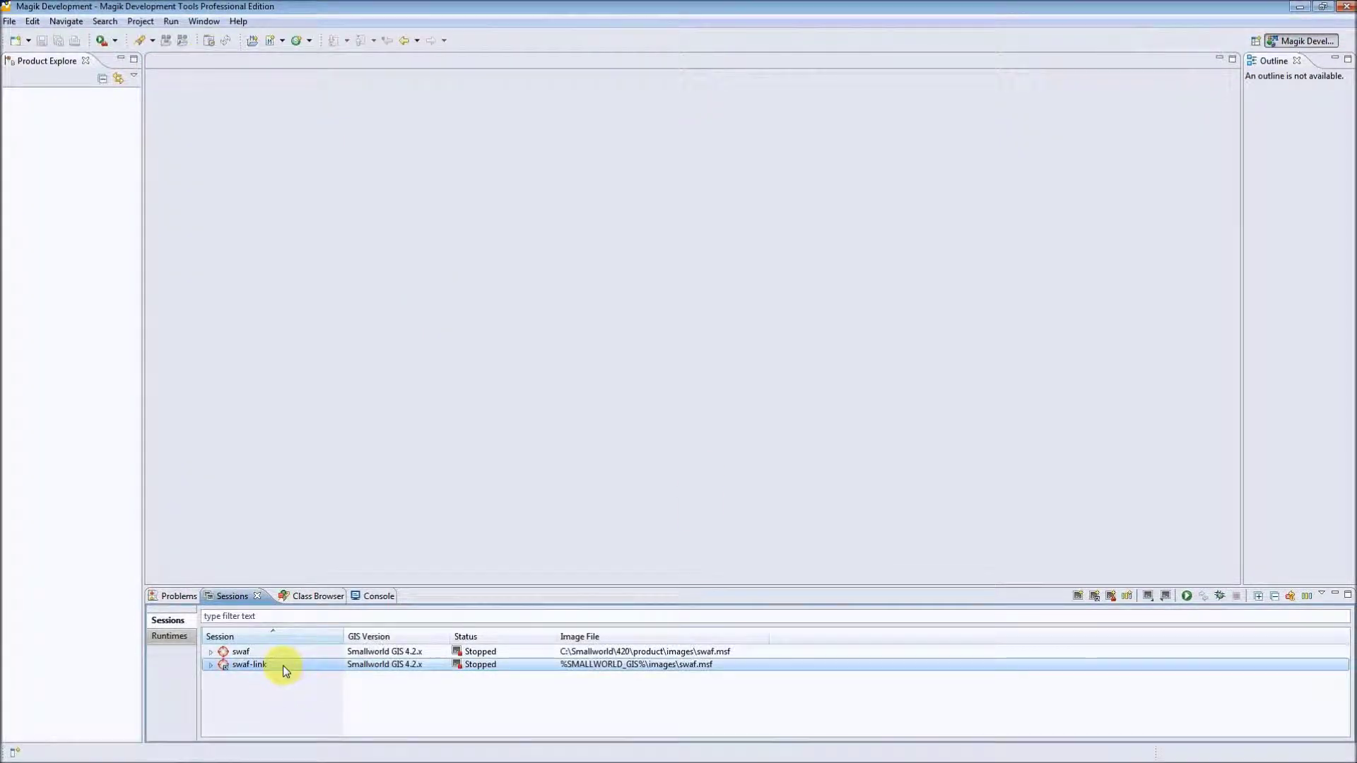
right_click(282, 668)
click(345, 559)
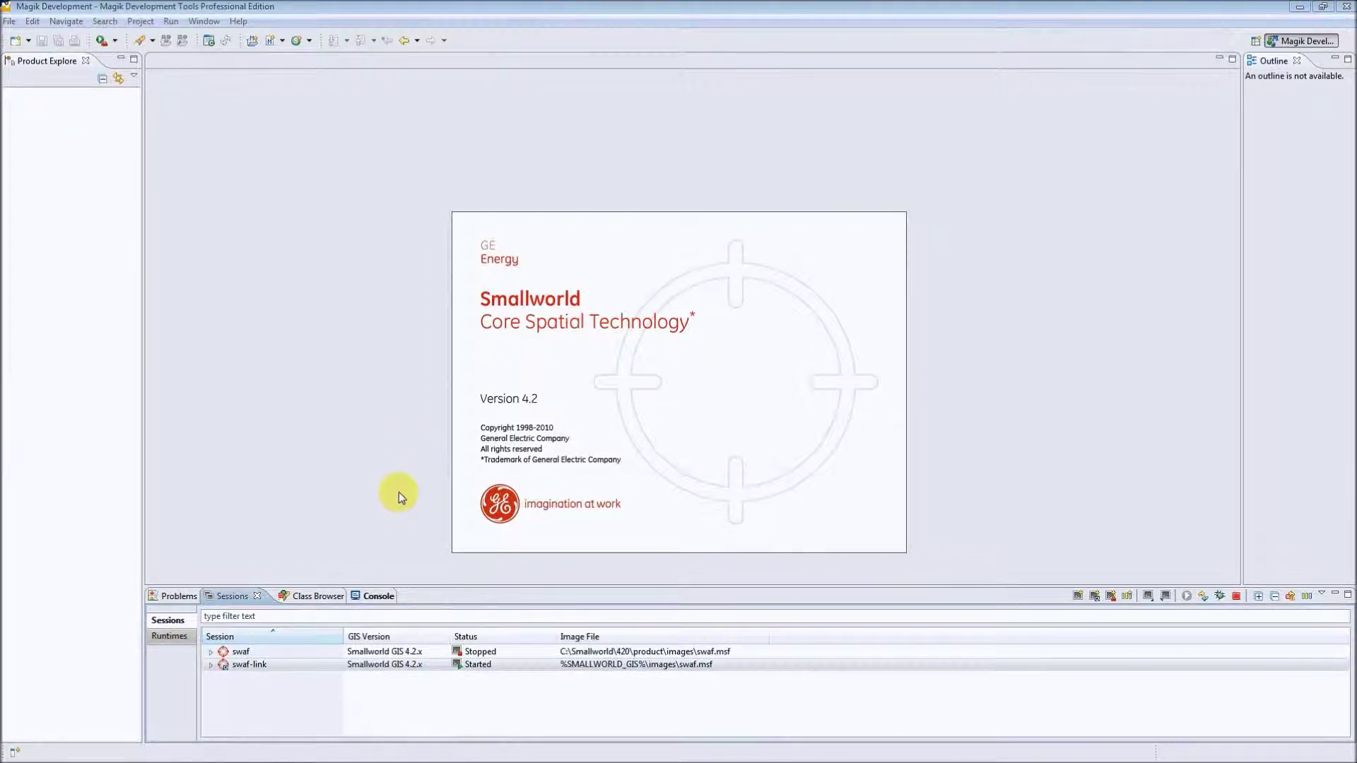
click(367, 596)
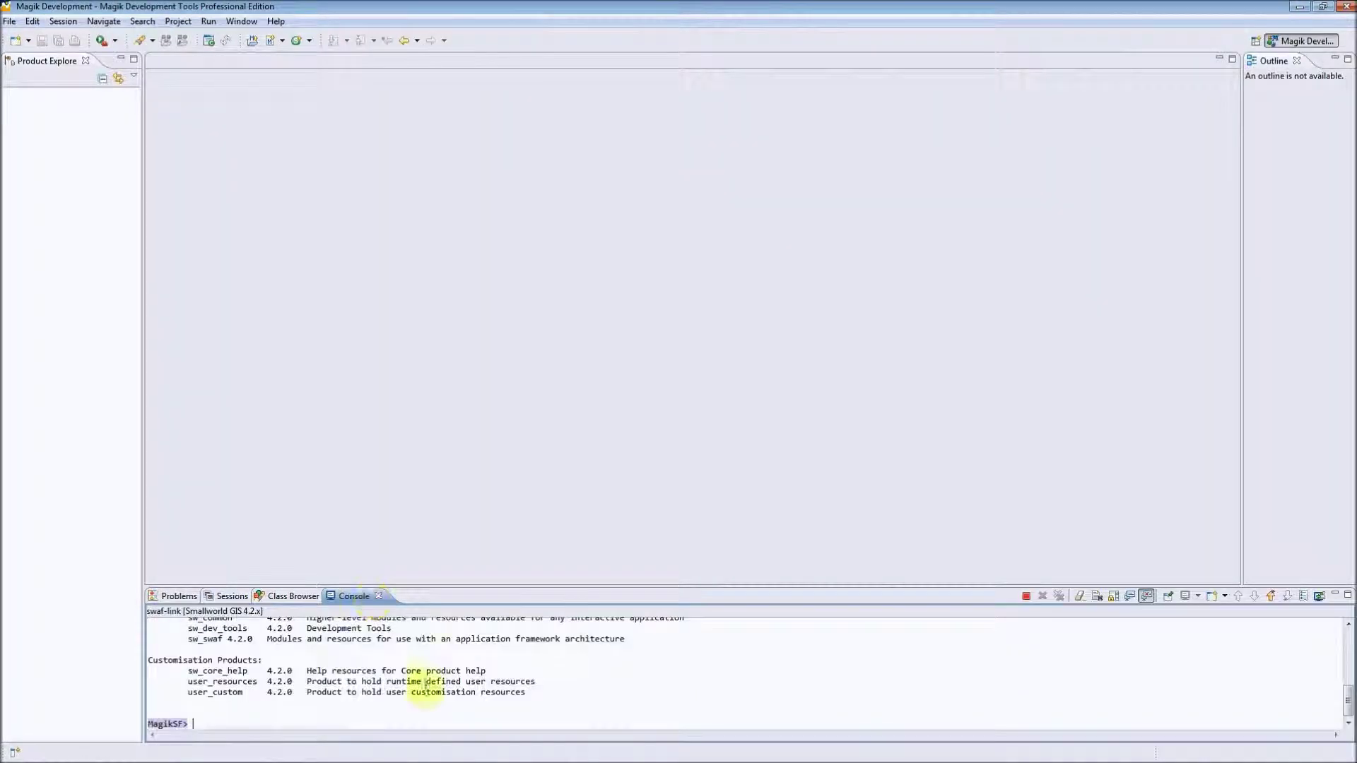